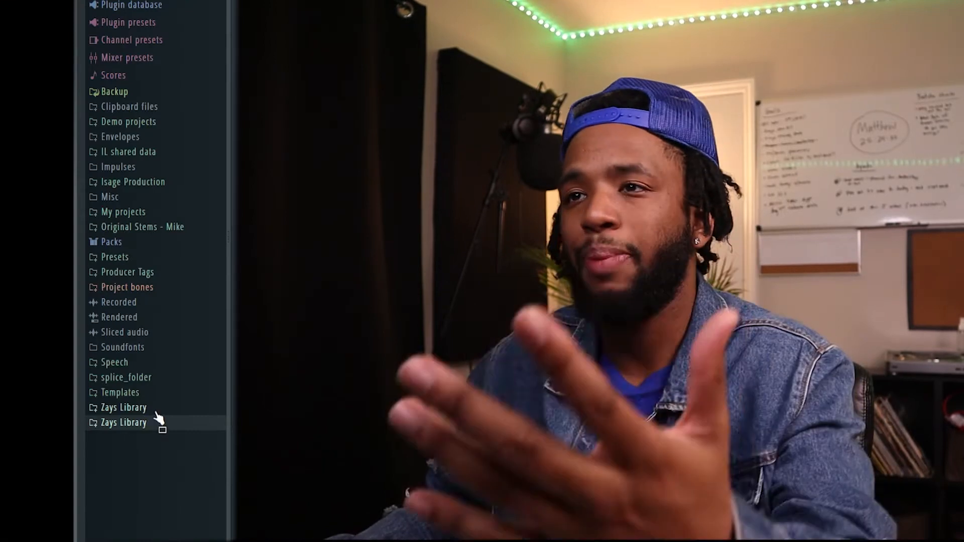
- Browse the sample library's Go To folder and look through the Slap Expets Sounds kits
{"action": "left_click", "coordinate": [147, 423]}
{"action": "left_click", "coordinate": [138, 315]}
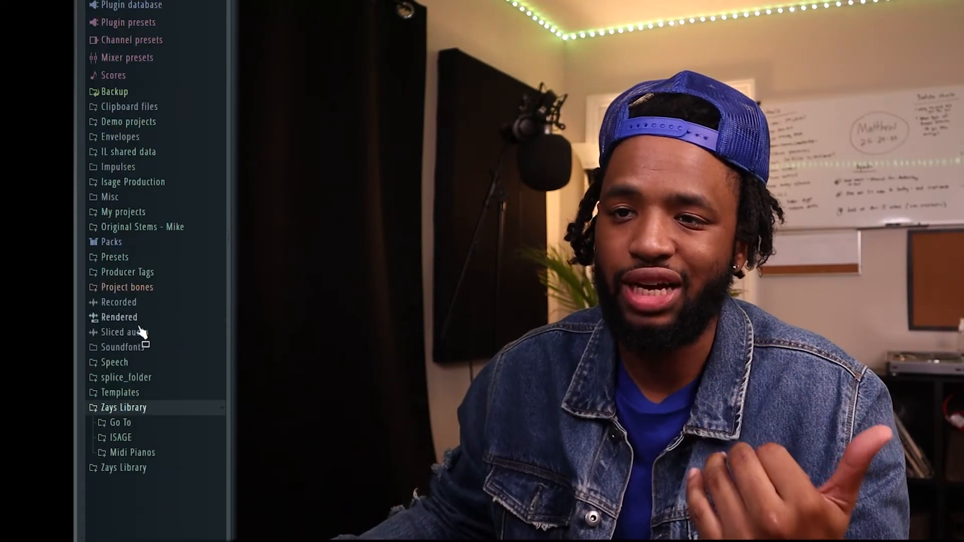
{"action": "left_click", "coordinate": [128, 424]}
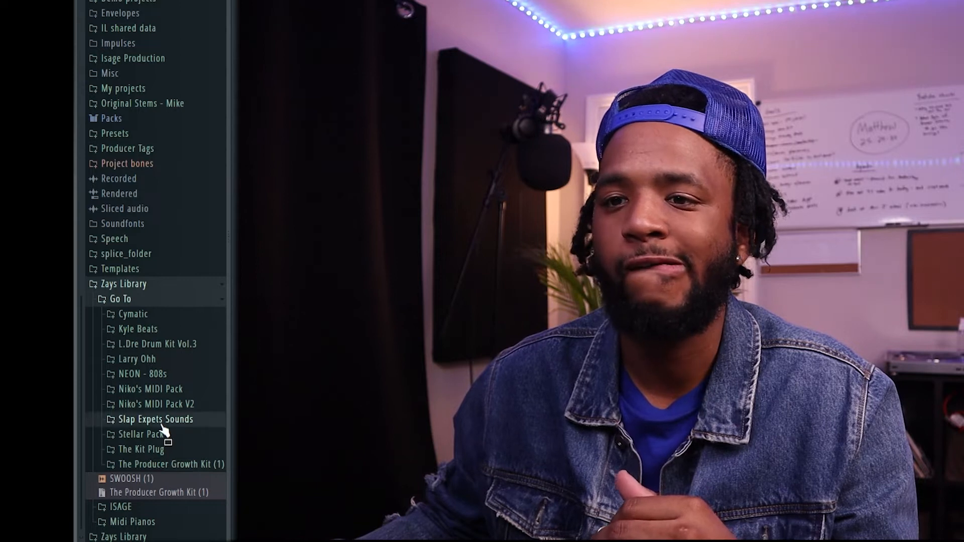
{"action": "left_click", "coordinate": [161, 423]}
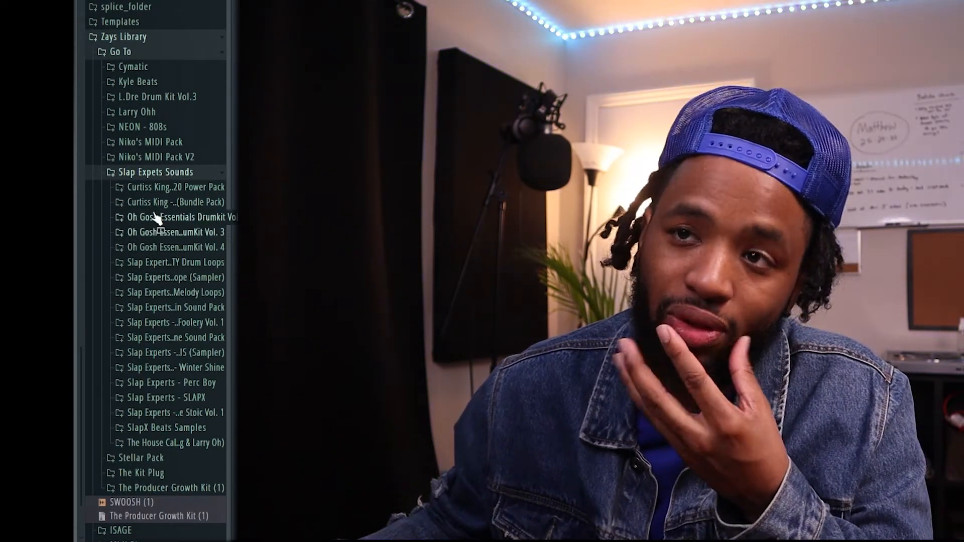
- Open the HI HATS folder of the Kyle Beats ANDROMEDA kit
{"action": "left_click", "coordinate": [144, 85]}
{"action": "scroll", "coordinate": [161, 291], "scroll_direction": "down", "scroll_amount": 2}
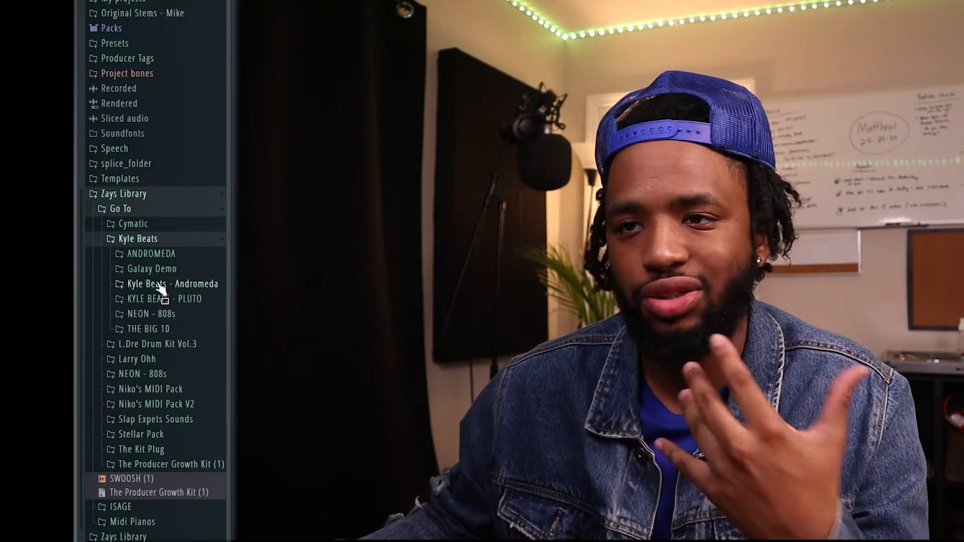
{"action": "left_click", "coordinate": [159, 284]}
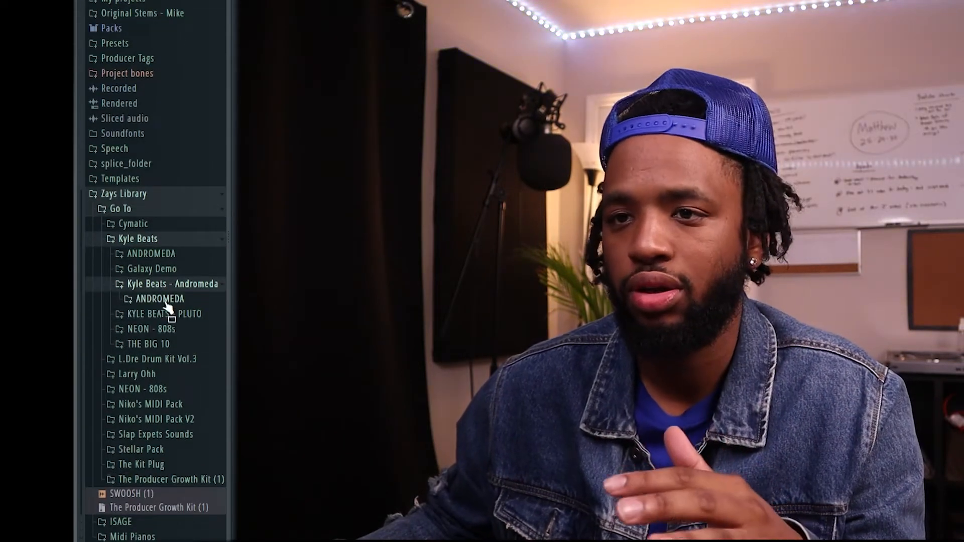
{"action": "left_click", "coordinate": [160, 300]}
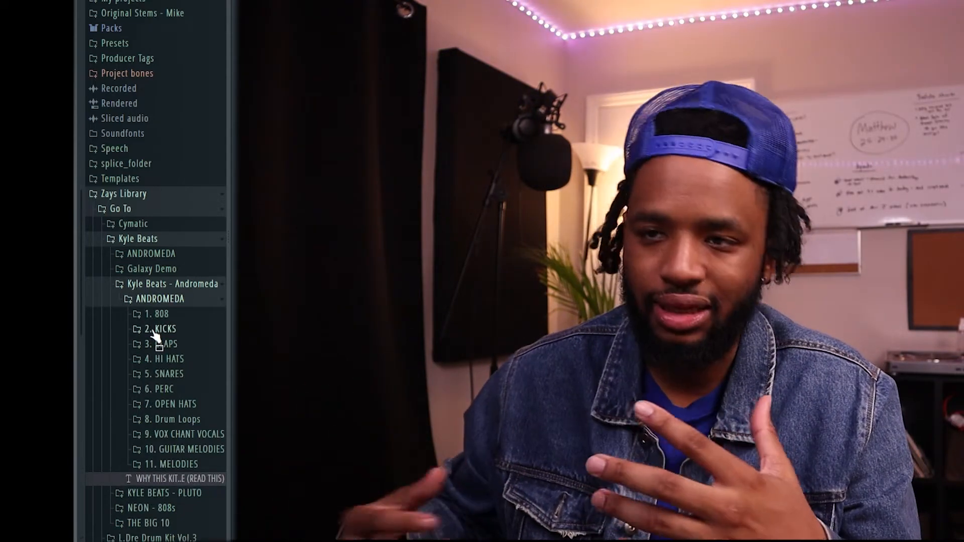
{"action": "left_click", "coordinate": [184, 362]}
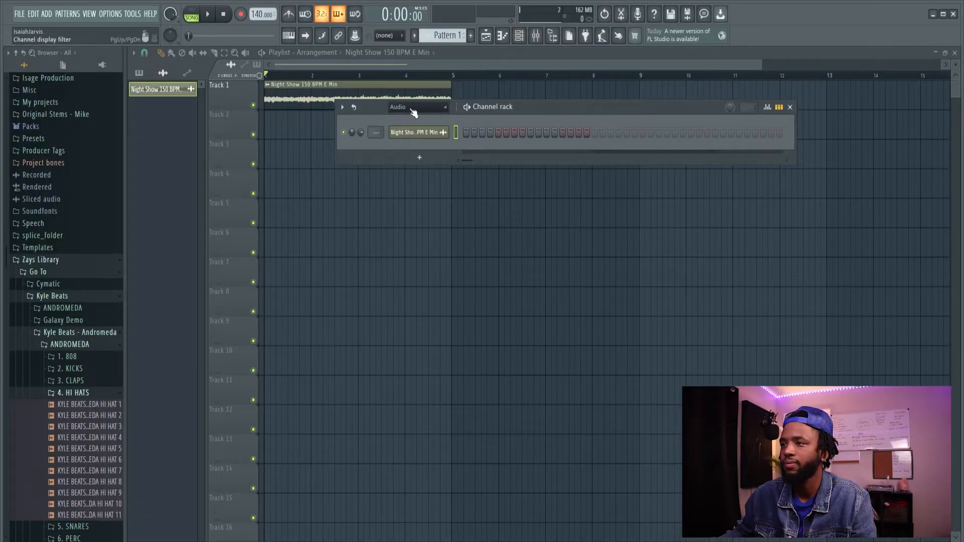
- Show all channels in the channel rack and load the ANDROMEDA HI HAT 4 sample as a new channel
{"action": "left_click", "coordinate": [414, 113]}
{"action": "left_click", "coordinate": [409, 116]}
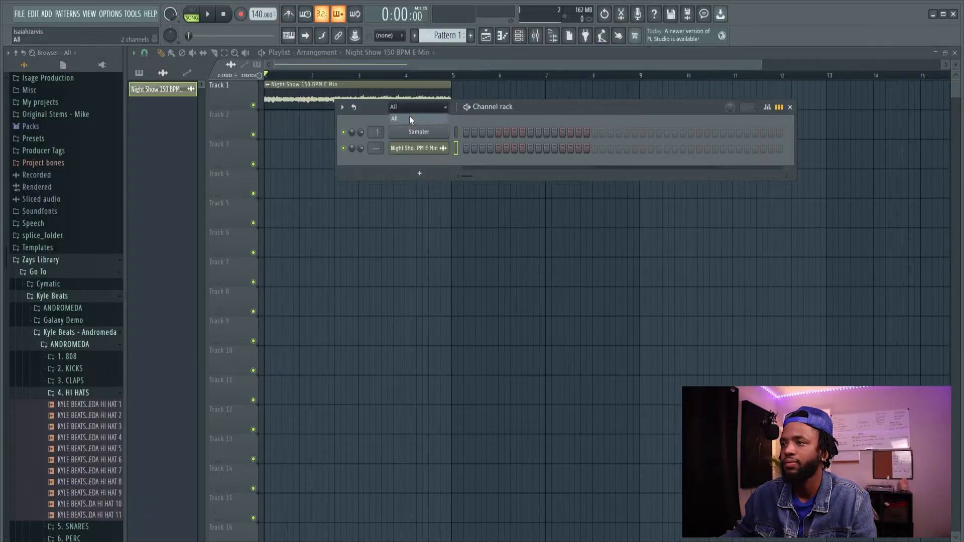
{"action": "left_click_drag", "start_coordinate": [111, 445], "coordinate": [422, 169]}
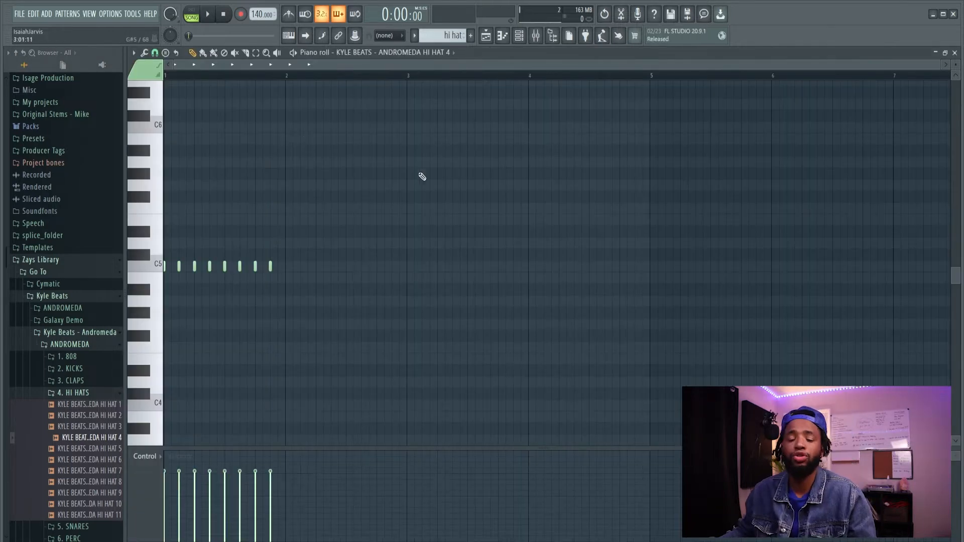
- Duplicate the one-bar hi-hat notes into bar 2 and place a second hi hat clip on Track 2 at bar 3
{"action": "scroll", "coordinate": [436, 180], "scroll_direction": "up", "scroll_amount": 2}
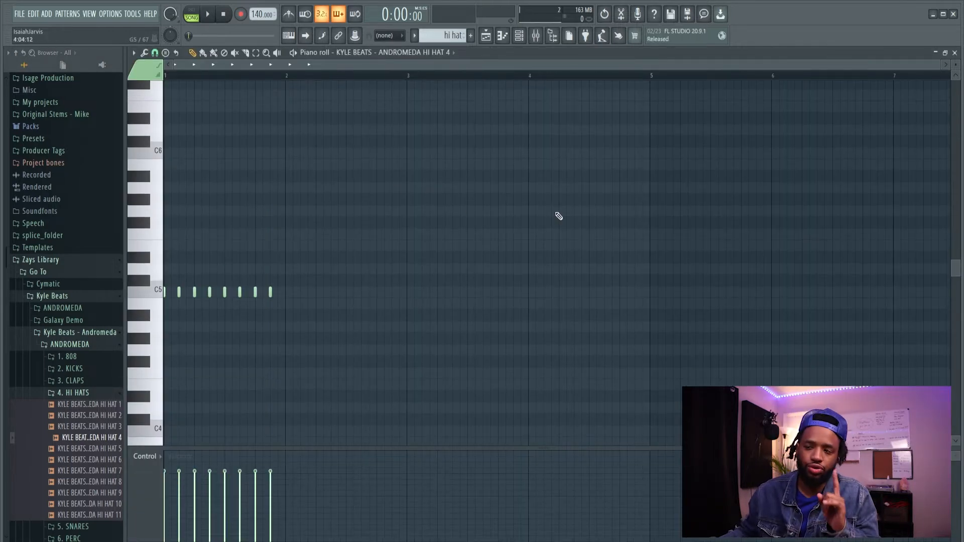
{"action": "key", "text": "ctrl+a"}
{"action": "key", "text": "ctrl+b"}
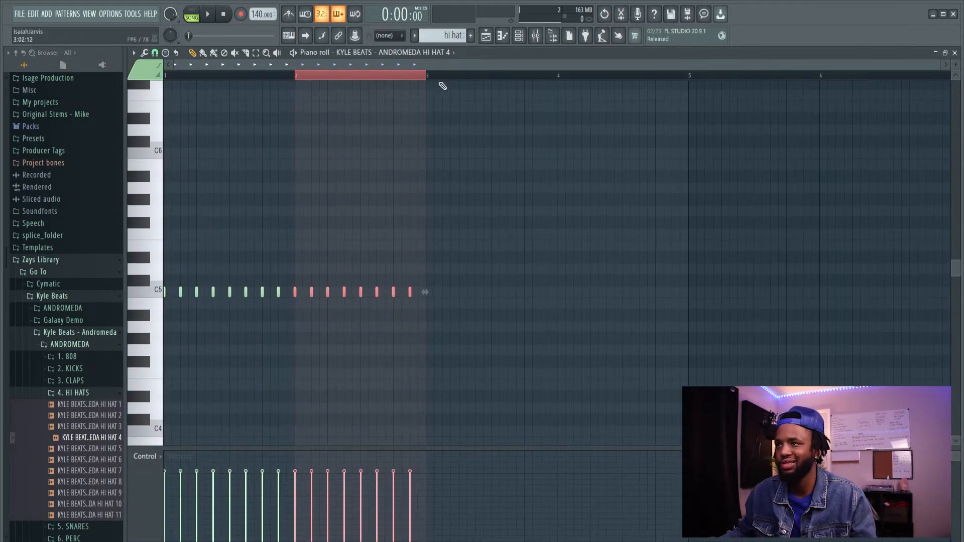
{"action": "left_click", "coordinate": [486, 36]}
{"action": "left_click", "coordinate": [365, 129]}
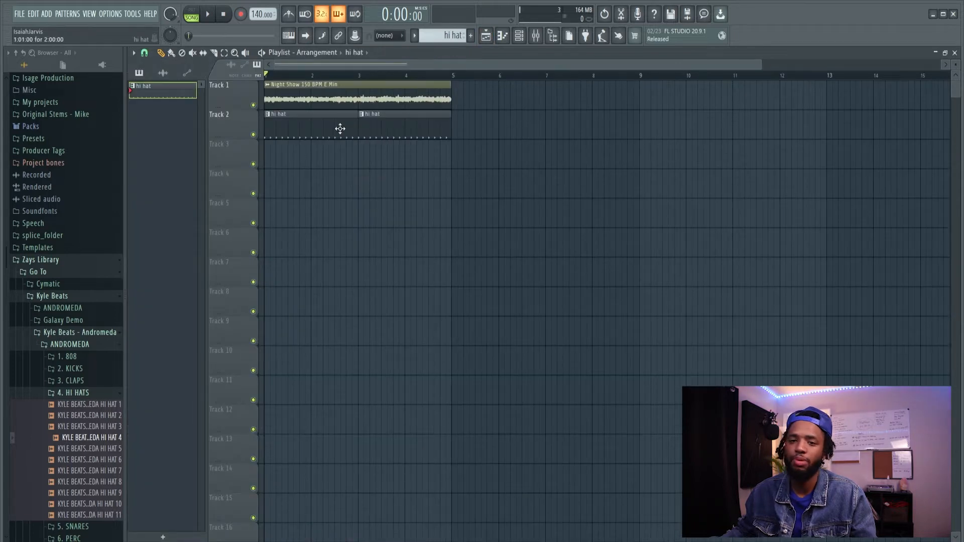
- Play the arrangement to hear the hi hat pattern with the melody, and review its notes in the piano roll
{"action": "double_click", "coordinate": [353, 130]}
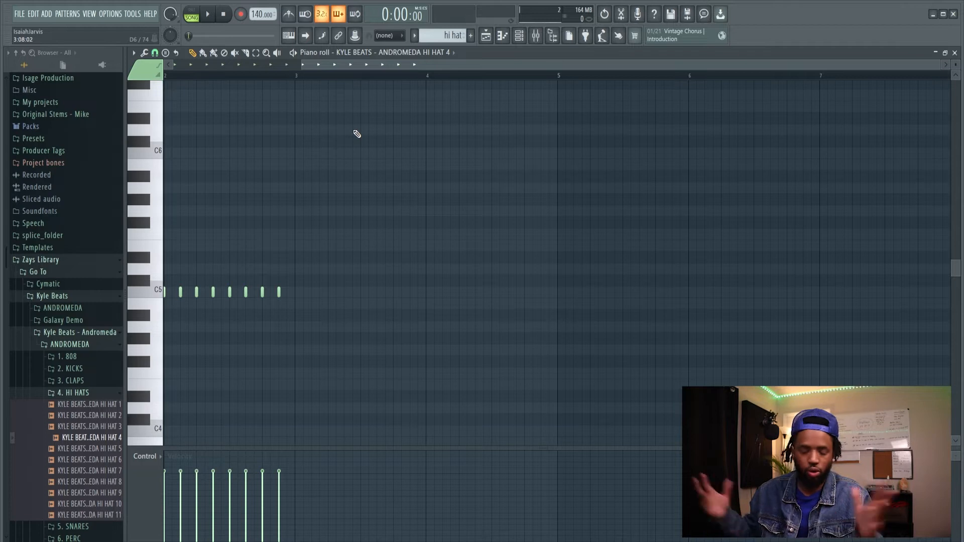
{"action": "right_click", "coordinate": [325, 208], "text": "ctrl"}
{"action": "scroll", "coordinate": [324, 210], "scroll_direction": "down", "scroll_amount": 3}
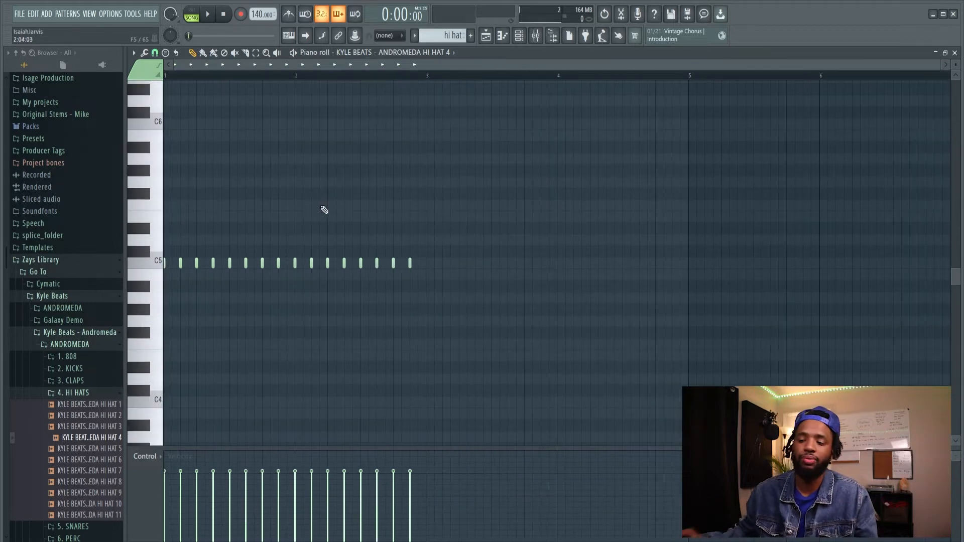
{"action": "key", "text": "space"}
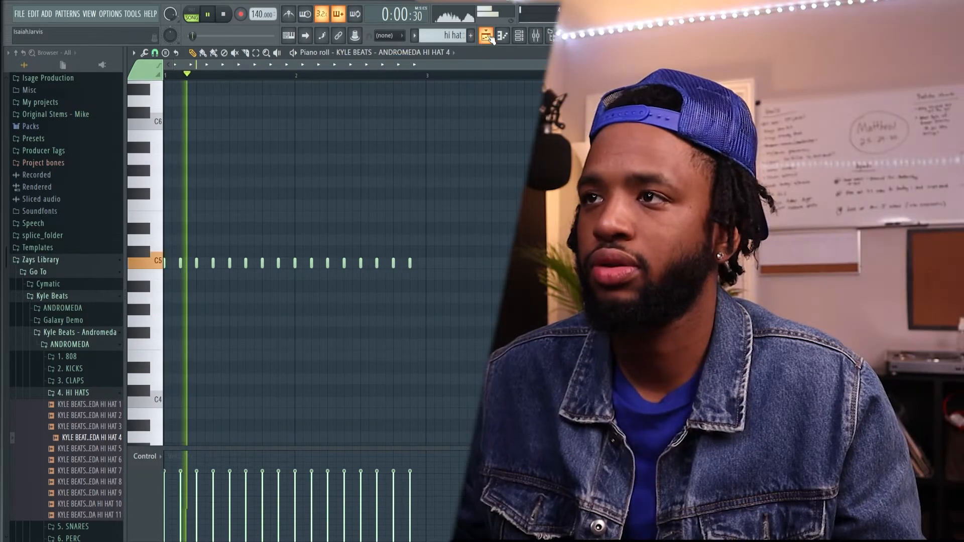
{"action": "key", "text": "F5"}
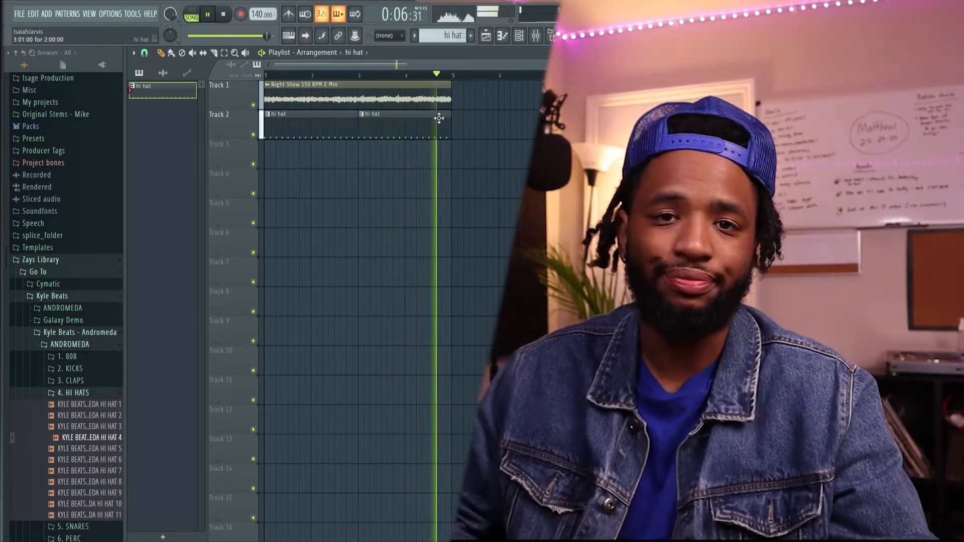
{"action": "key", "text": "space"}
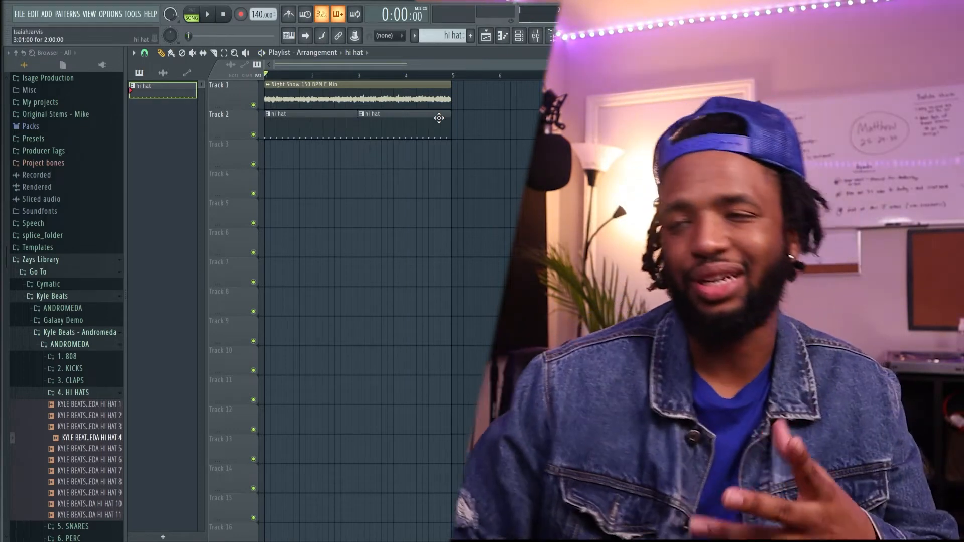
{"action": "double_click", "coordinate": [434, 116]}
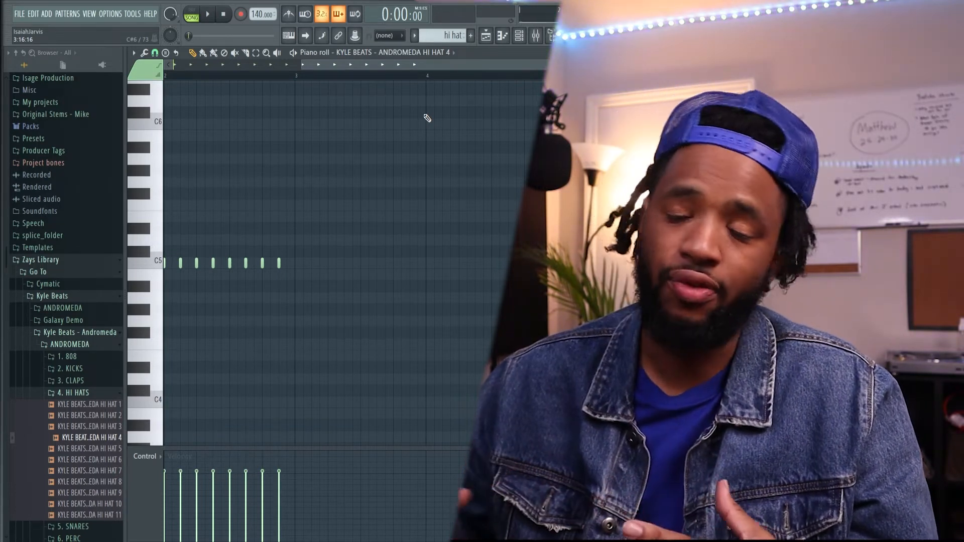
{"action": "left_click", "coordinate": [487, 41]}
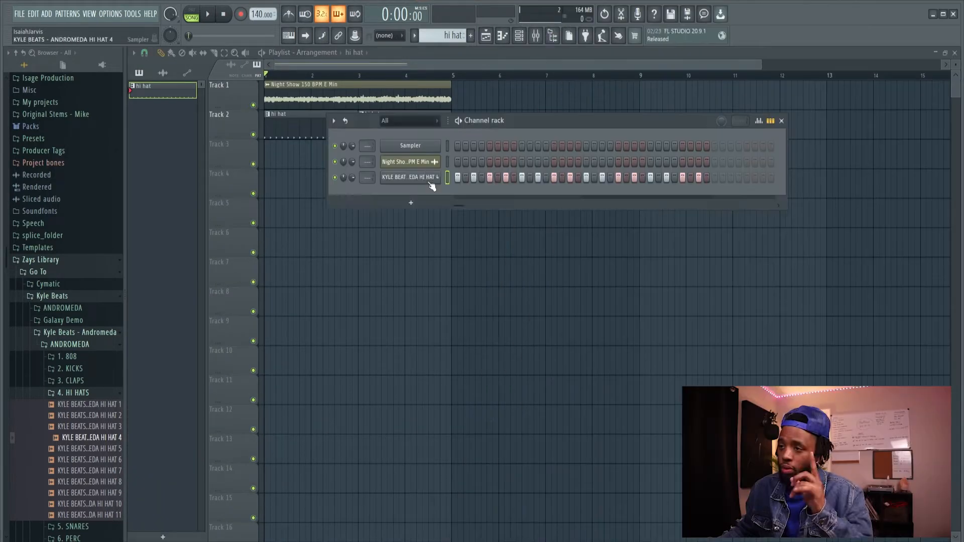
- Open the ANDROMEDA HI HAT 4 channel's notes in the piano roll from the channel rack
{"action": "left_click", "coordinate": [426, 180]}
{"action": "right_click", "coordinate": [429, 179]}
{"action": "left_click", "coordinate": [462, 180]}
{"action": "right_click", "coordinate": [444, 181]}
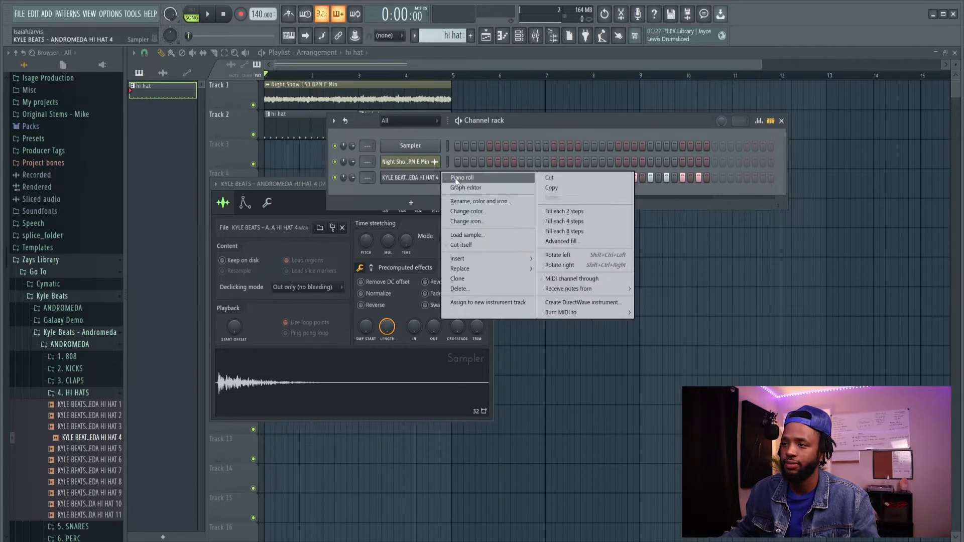
{"action": "left_click", "coordinate": [457, 179]}
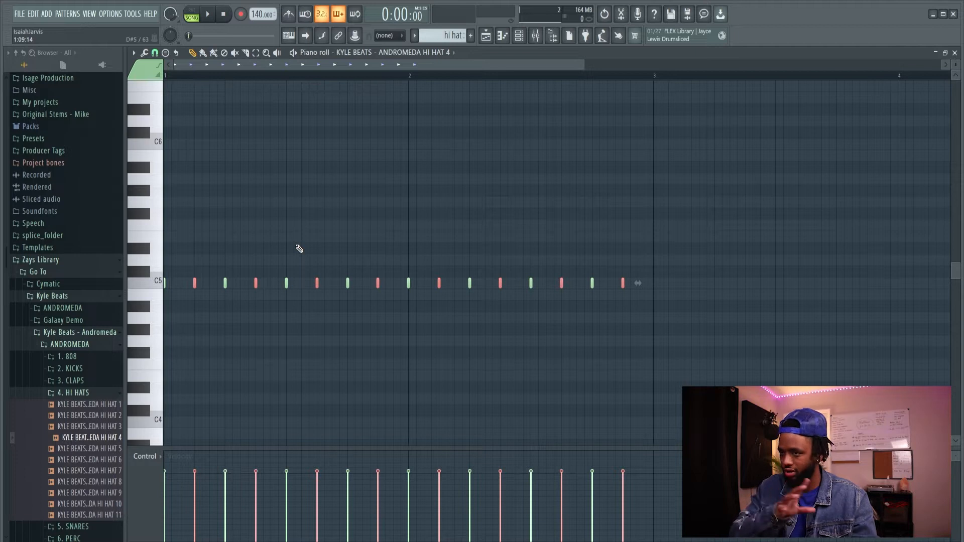
- Nudge every second hi-hat note slightly later in time, undoing and redoing shifts to keep only a small offset
{"action": "key", "text": "shift+Right"}
{"action": "key", "text": "shift+Right"}
{"action": "key", "text": "shift+Right"}
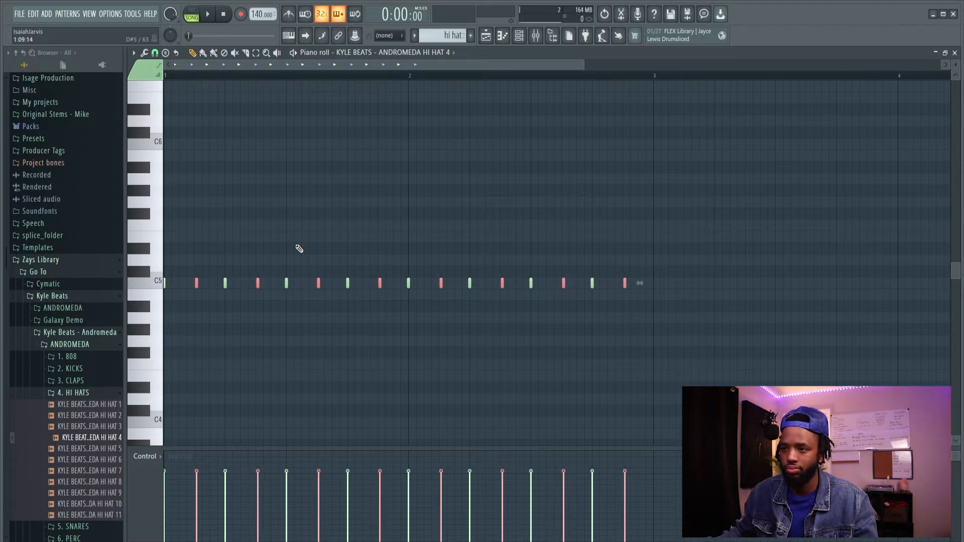
{"action": "key", "text": "shift+Left"}
{"action": "key", "text": "shift+Left"}
{"action": "key", "text": "shift+Left"}
{"action": "key", "text": "ctrl+z"}
{"action": "key", "text": "ctrl+z"}
{"action": "key", "text": "ctrl+z"}
{"action": "key", "text": "ctrl+z"}
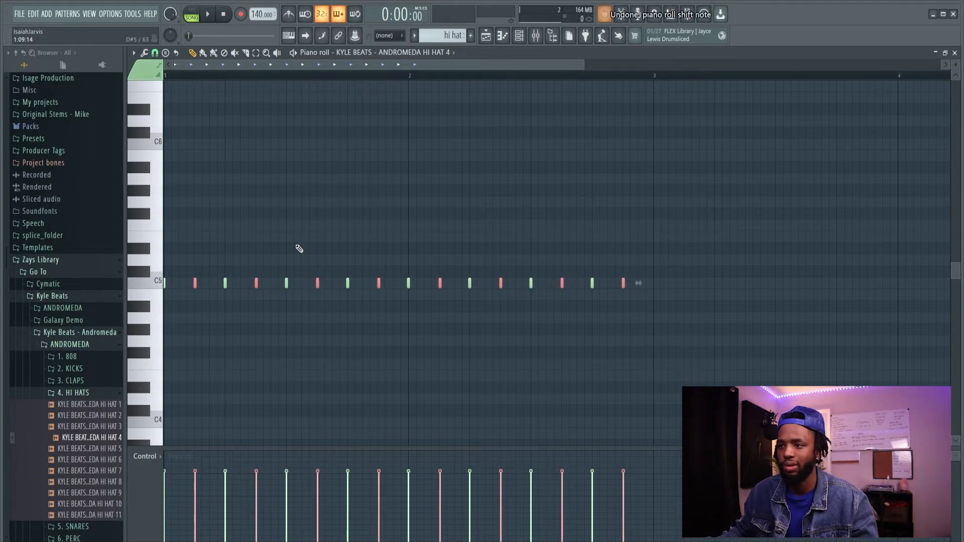
{"action": "key", "text": "ctrl+alt+z"}
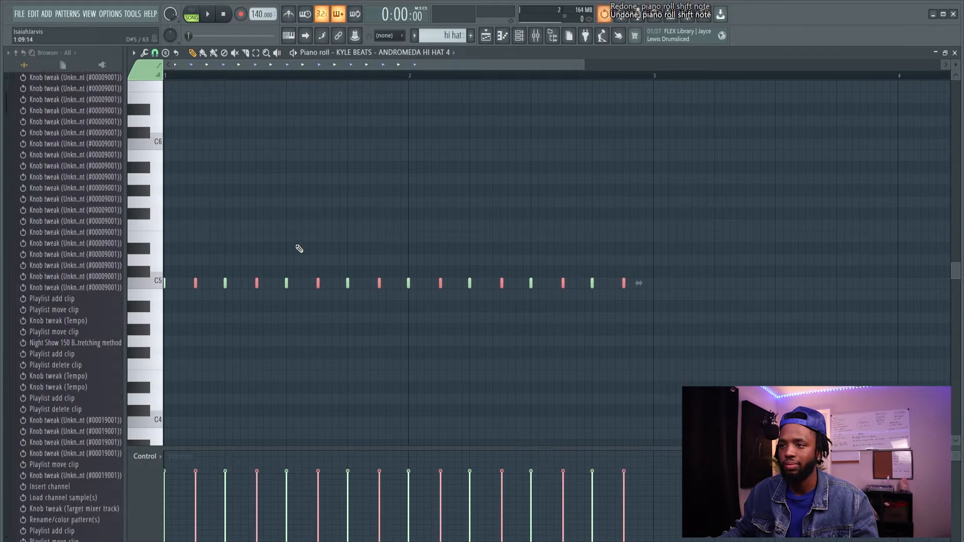
- Lower the velocity of the selected alternate hi-hat notes slightly below the others, adjusting it during playback
{"action": "key", "text": "alt+z"}
{"action": "key", "text": "alt+z"}
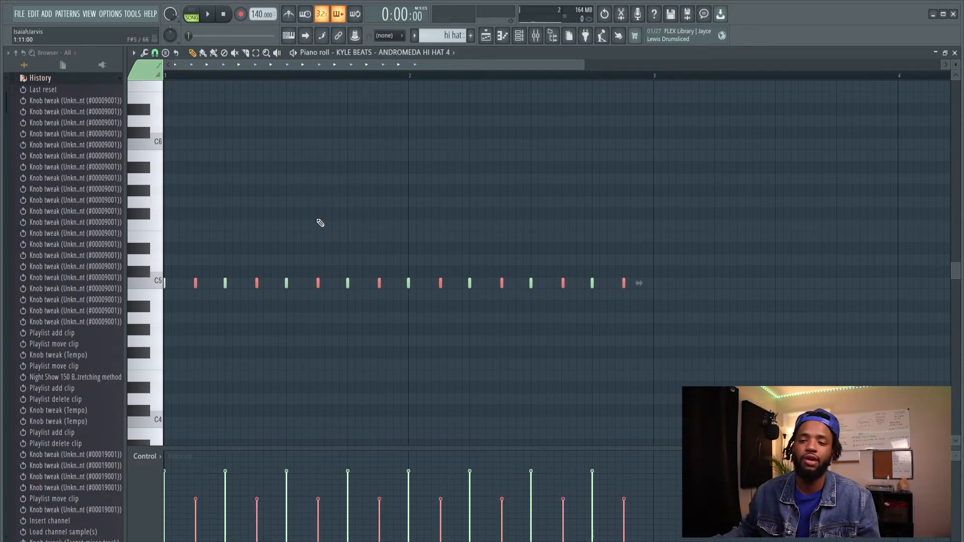
{"action": "scroll", "coordinate": [327, 279], "scroll_direction": "up", "scroll_amount": 6}
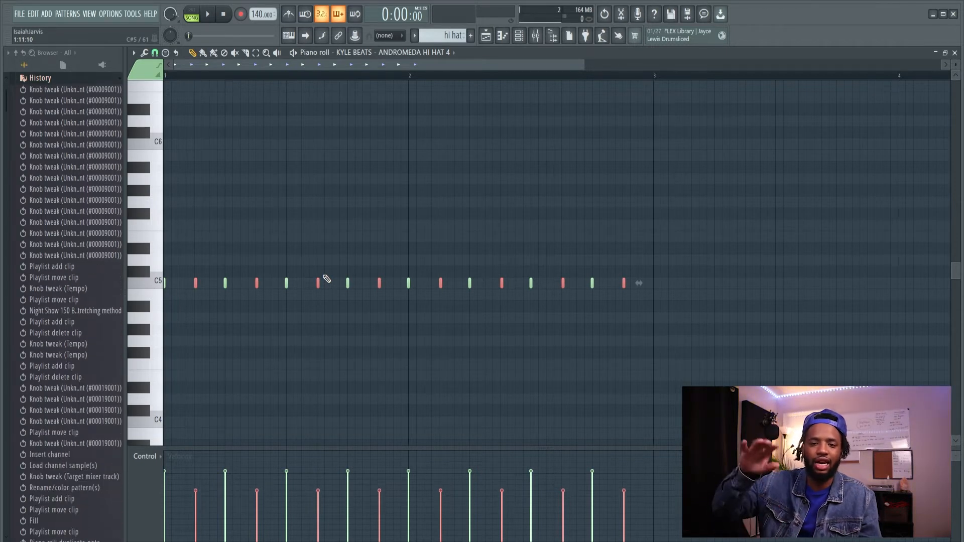
{"action": "key", "text": "space"}
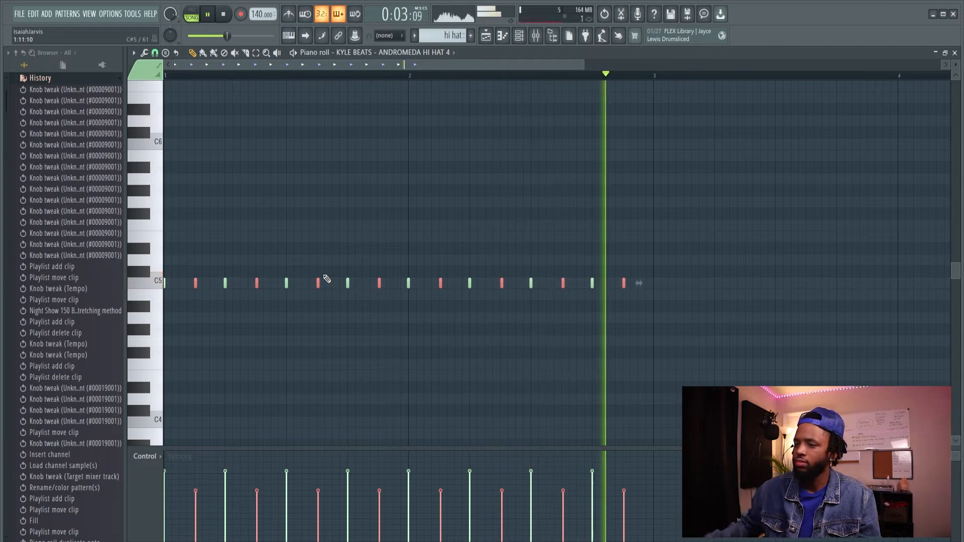
{"action": "scroll", "coordinate": [326, 281], "scroll_direction": "up", "scroll_amount": 3}
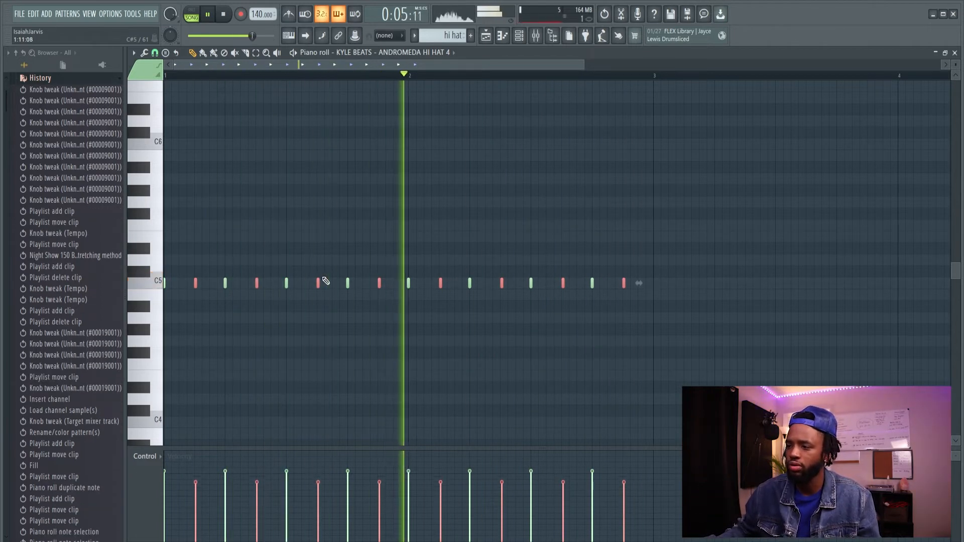
{"action": "key", "text": "space"}
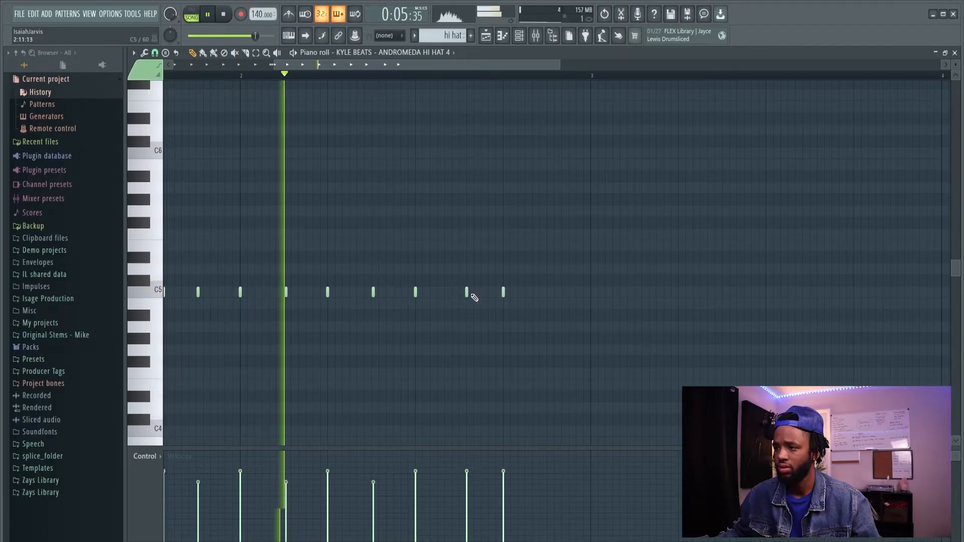
- Move the off-grid C5 hi-hat note back to step 11 of bar 2 and add another at step 15
{"action": "left_click_drag", "start_coordinate": [475, 297], "coordinate": [458, 292]}
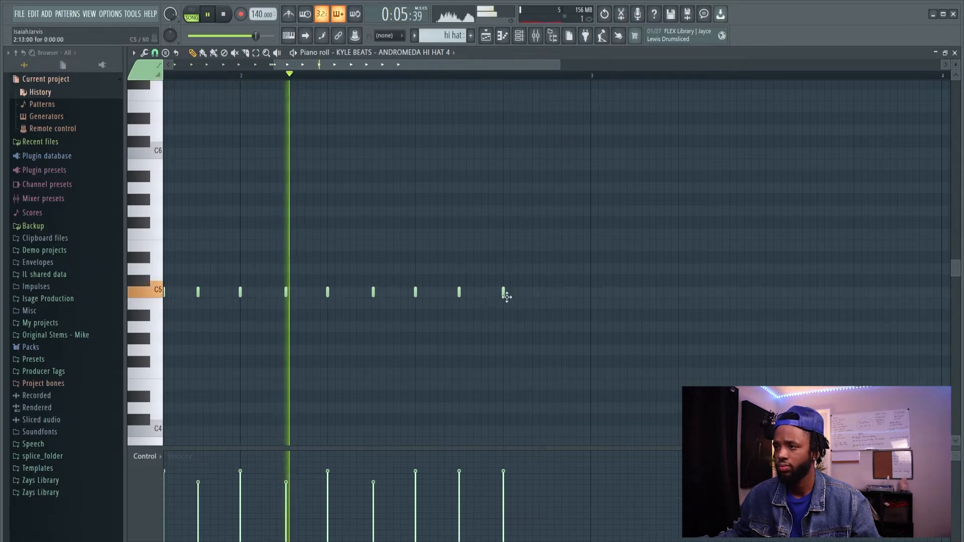
{"action": "left_click", "coordinate": [547, 293]}
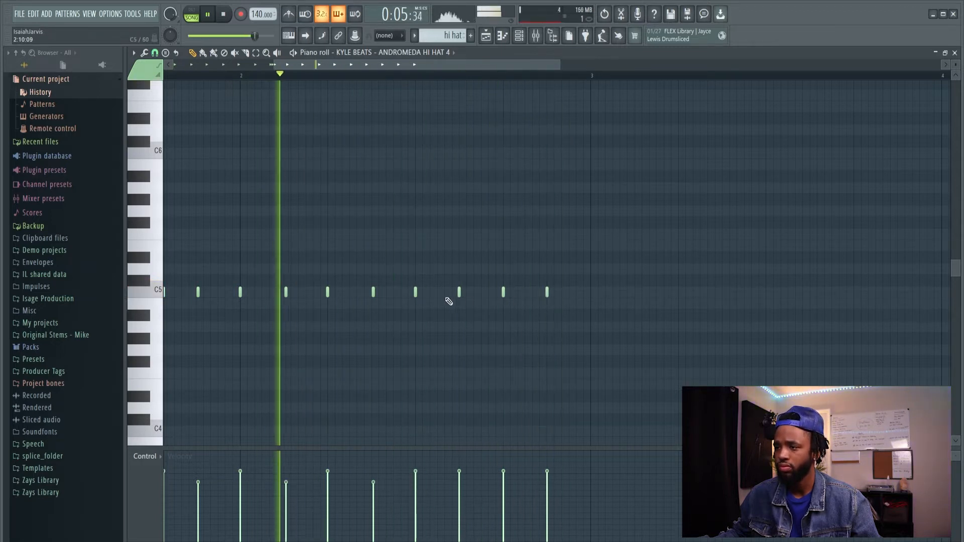
- Try extra C5 hi-hat notes around steps 10 and 12 of bar 2, and remove them again
{"action": "left_click", "coordinate": [430, 293]}
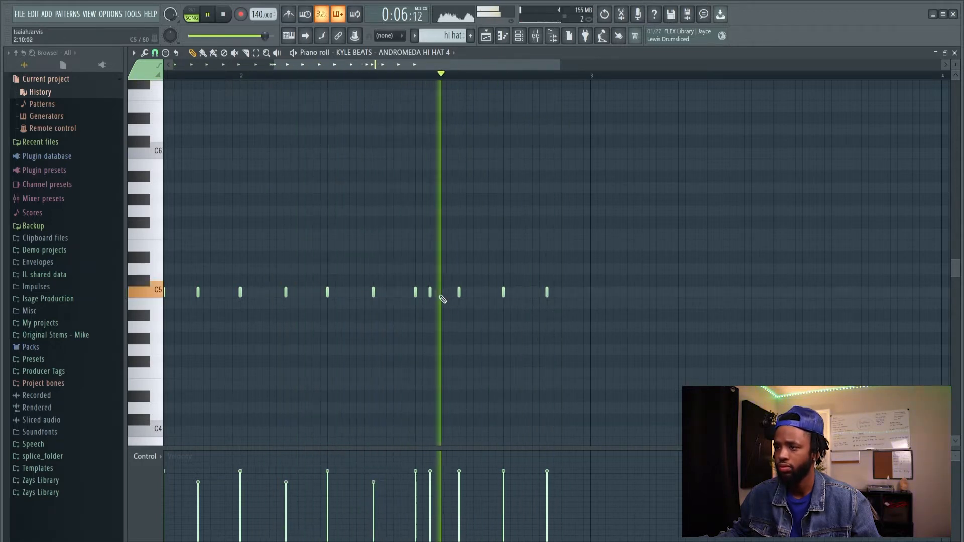
{"action": "left_click_drag", "start_coordinate": [430, 293], "coordinate": [438, 292]}
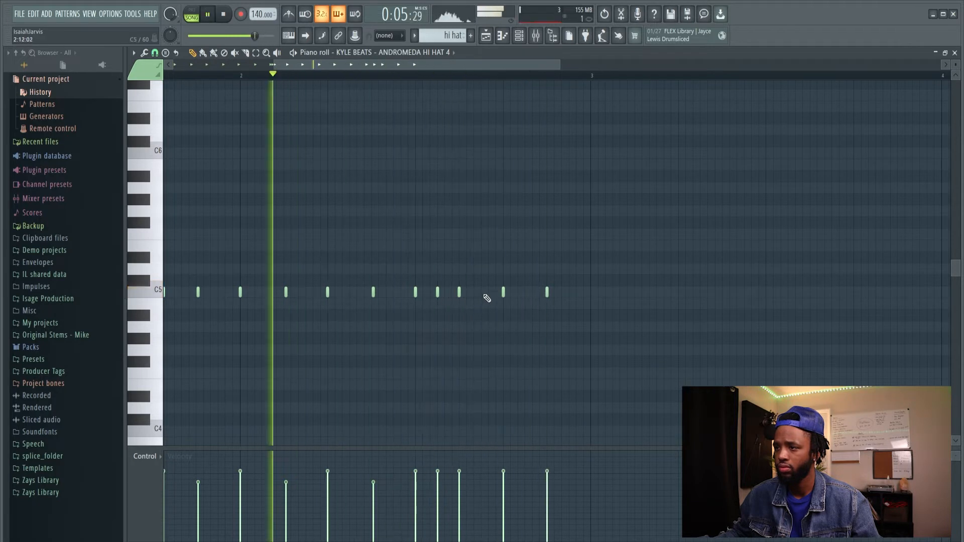
{"action": "left_click", "coordinate": [483, 295]}
{"action": "right_click", "coordinate": [437, 293]}
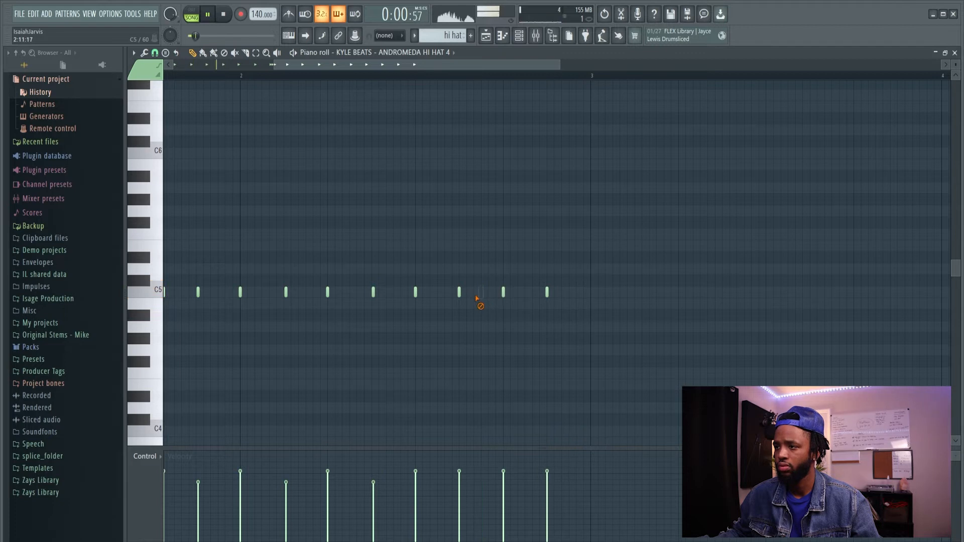
{"action": "scroll", "coordinate": [492, 296], "scroll_direction": "down", "scroll_amount": 2}
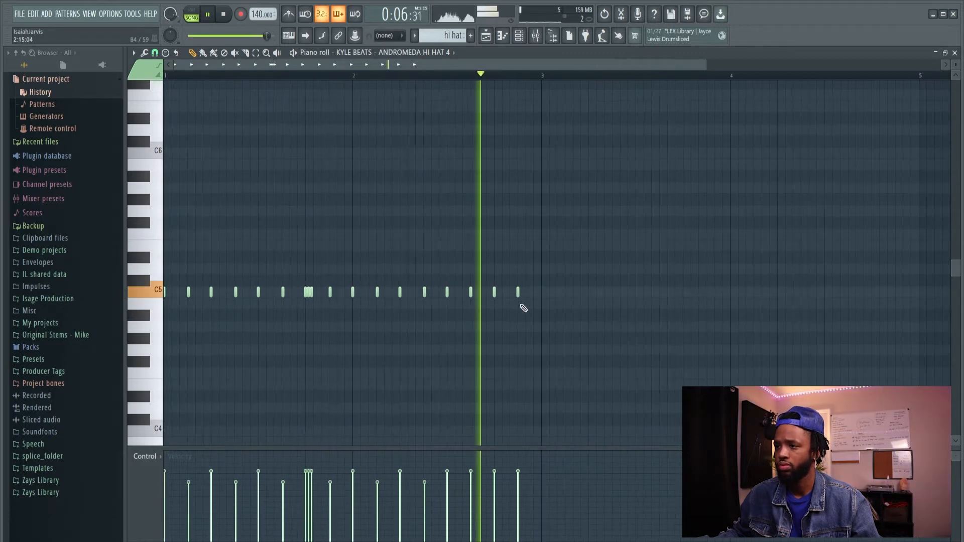
- Play back the hi-hat pattern together with the melody loop and bring up the playlist
{"action": "scroll", "coordinate": [518, 301], "scroll_direction": "down", "scroll_amount": 1}
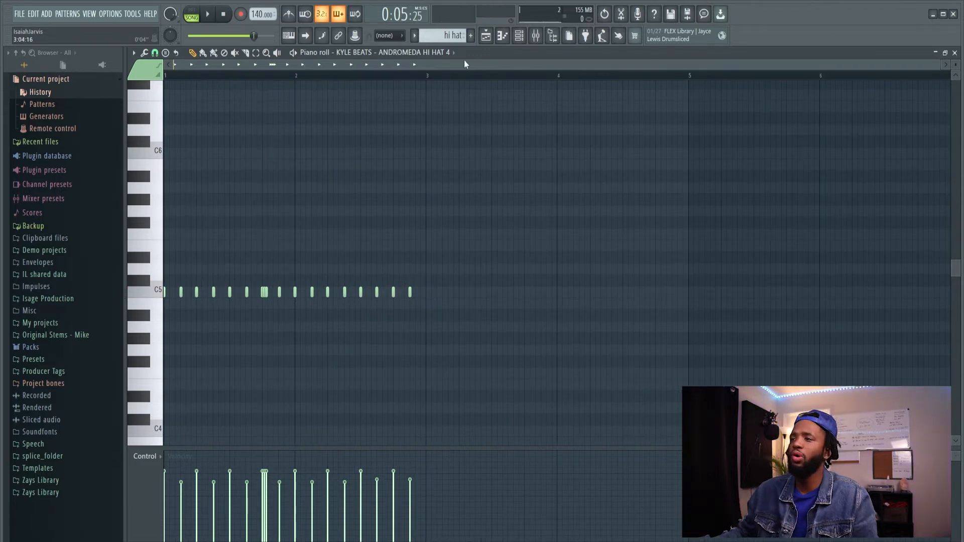
{"action": "key", "text": "space"}
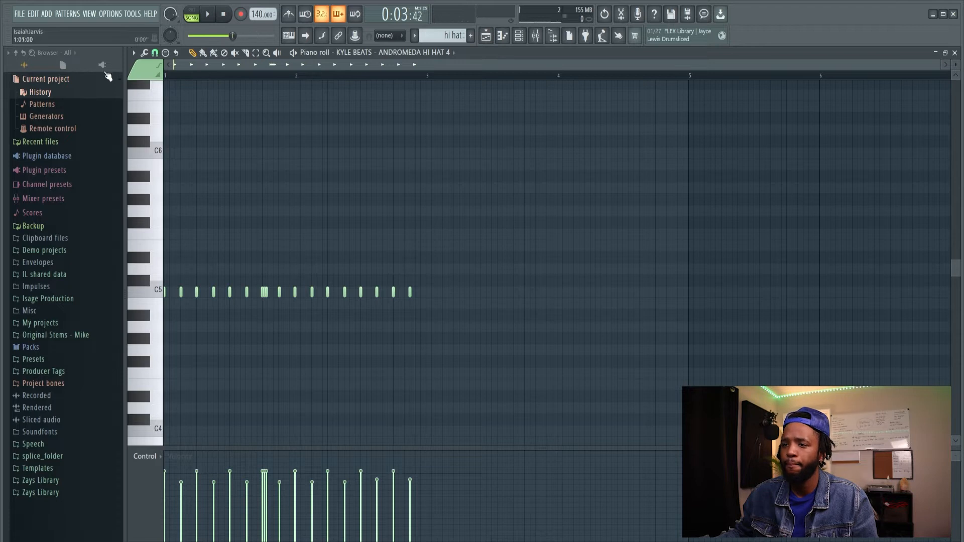
{"action": "key", "text": "space"}
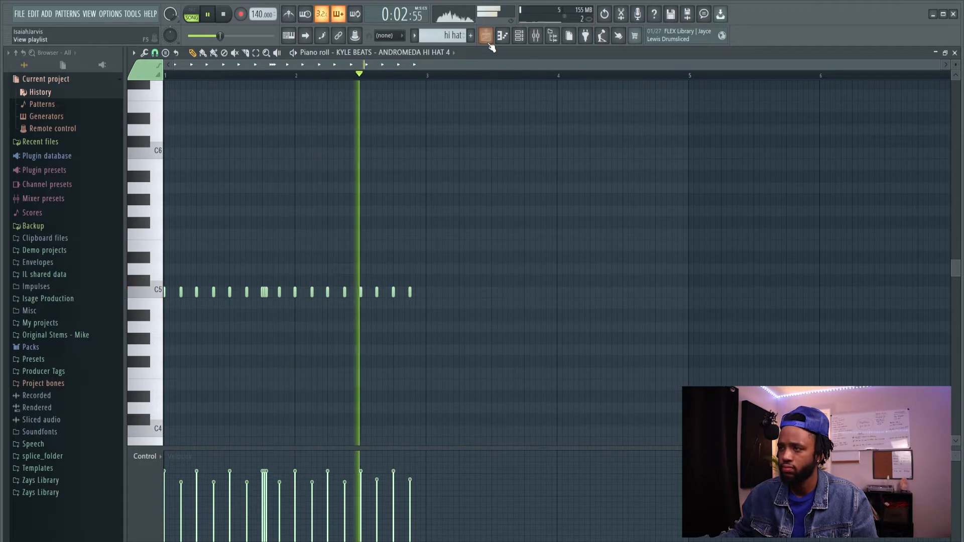
{"action": "left_click", "coordinate": [487, 40]}
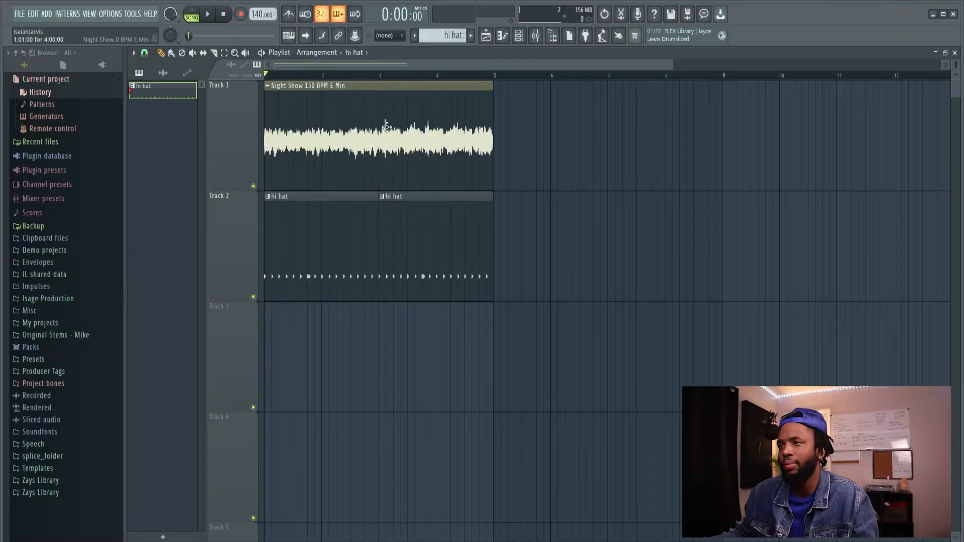
- Duplicate all the hi-hat notes from bars 1 and 2 into bars 3 and 4 of the pattern
{"action": "double_click", "coordinate": [328, 241]}
{"action": "left_click_drag", "start_coordinate": [328, 241], "coordinate": [914, 254]}
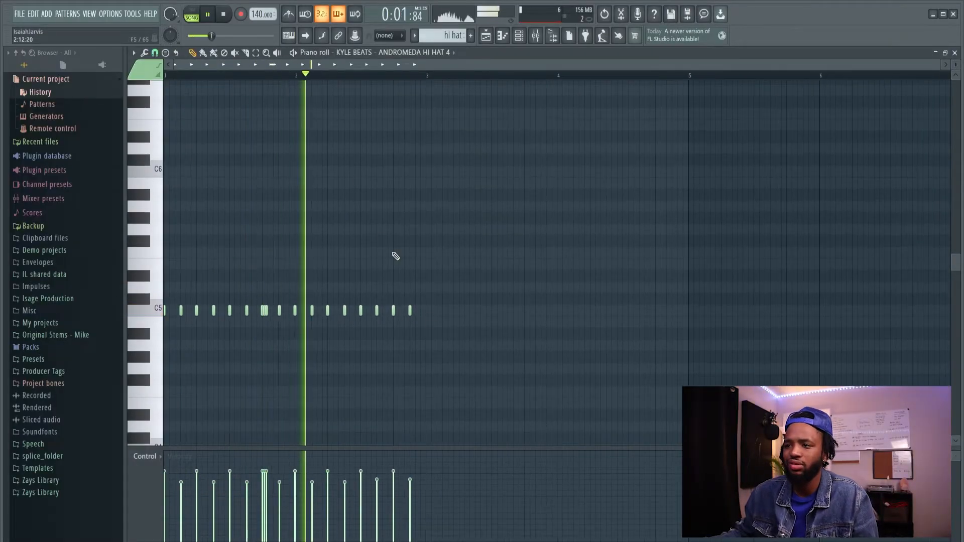
{"action": "scroll", "coordinate": [431, 333], "scroll_direction": "up", "scroll_amount": 3}
{"action": "key", "text": "ctrl+a"}
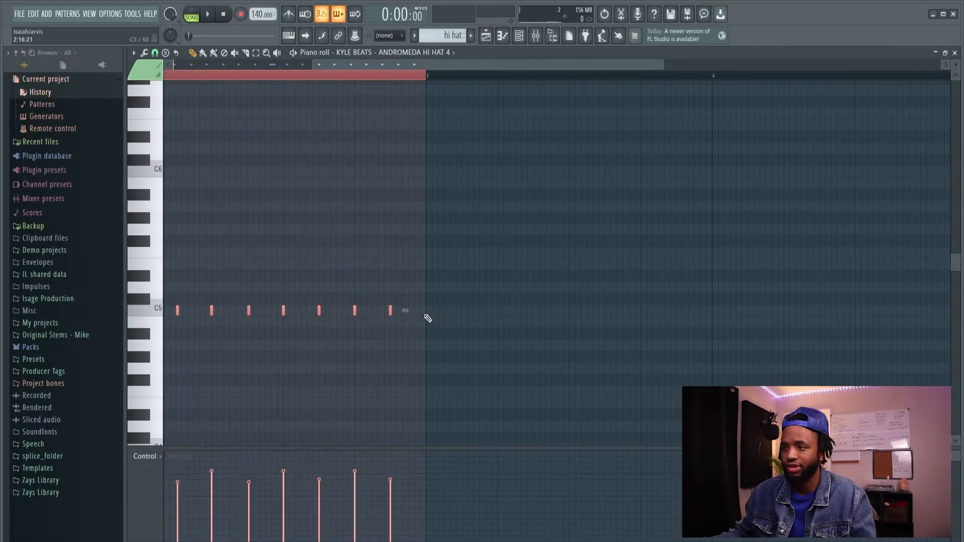
{"action": "key", "text": "ctrl+b"}
- Delete the second hi hat clip from Track 2 in the playlist
{"action": "scroll", "coordinate": [427, 319], "scroll_direction": "down", "scroll_amount": 3}
{"action": "left_click", "coordinate": [486, 37]}
{"action": "right_click", "coordinate": [396, 213]}
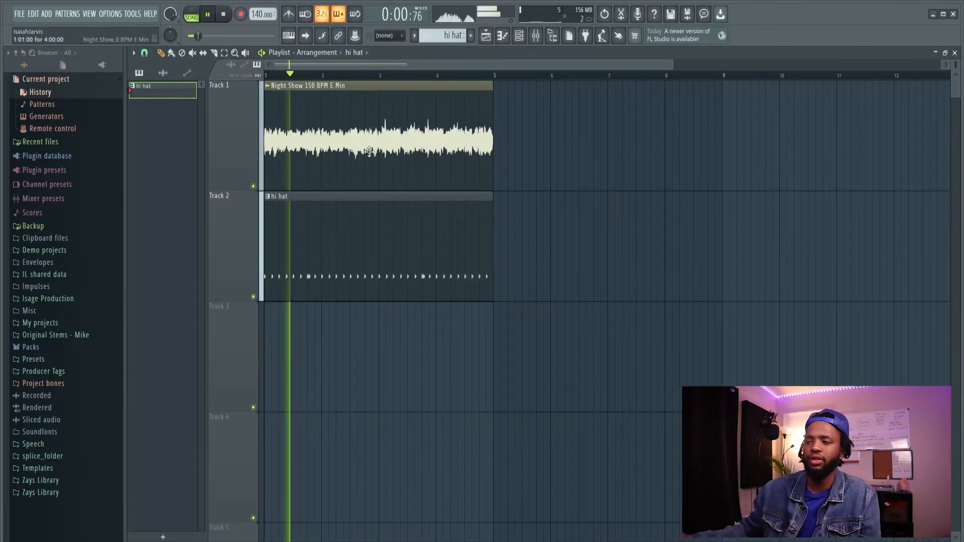
- Open the remaining hi hat clip for note editing and change the snap resolution of the note grid
{"action": "double_click", "coordinate": [463, 199]}
{"action": "scroll", "coordinate": [397, 276], "scroll_direction": "up", "scroll_amount": 4}
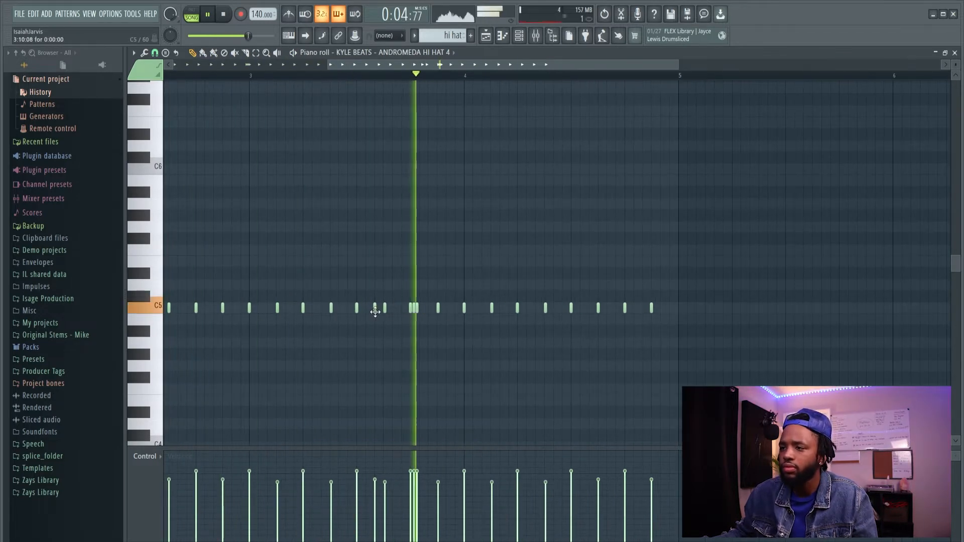
{"action": "key", "text": "space"}
{"action": "left_click", "coordinate": [149, 54]}
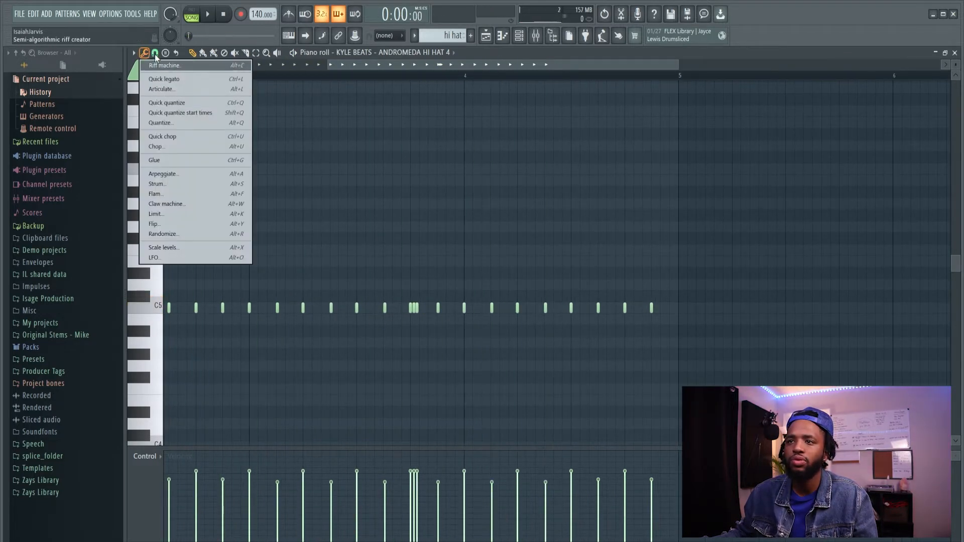
{"action": "left_click", "coordinate": [155, 53]}
{"action": "left_click", "coordinate": [180, 126]}
{"action": "key", "text": "space"}
- Add a C5 hi-hat hit at step 8 of bar 3 and a quick roll around steps 13 and 14 of bar 4
{"action": "scroll", "coordinate": [370, 327], "scroll_direction": "down", "scroll_amount": 1}
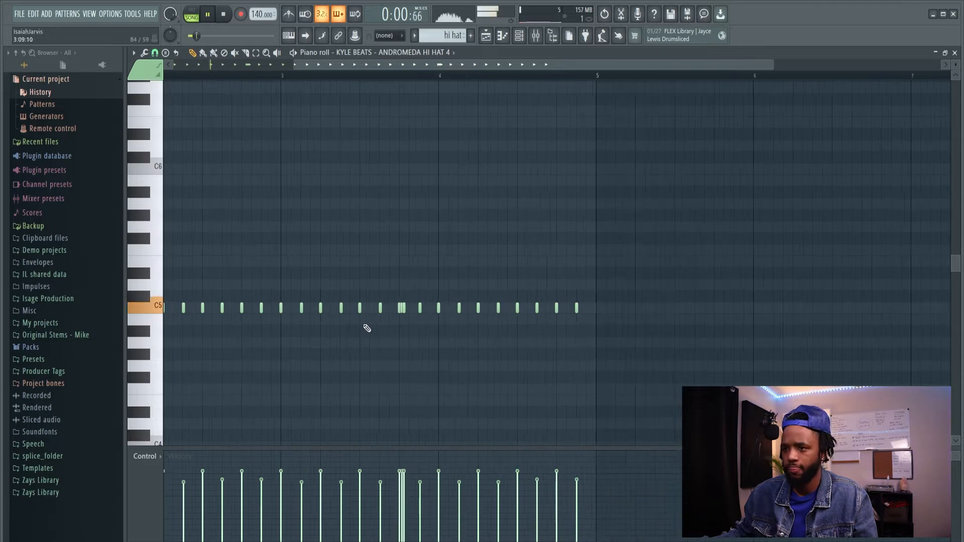
{"action": "left_click_drag", "start_coordinate": [368, 329], "coordinate": [563, 320]}
{"action": "scroll", "coordinate": [347, 281], "scroll_direction": "down", "scroll_amount": 1}
{"action": "scroll", "coordinate": [431, 321], "scroll_direction": "up", "scroll_amount": 1}
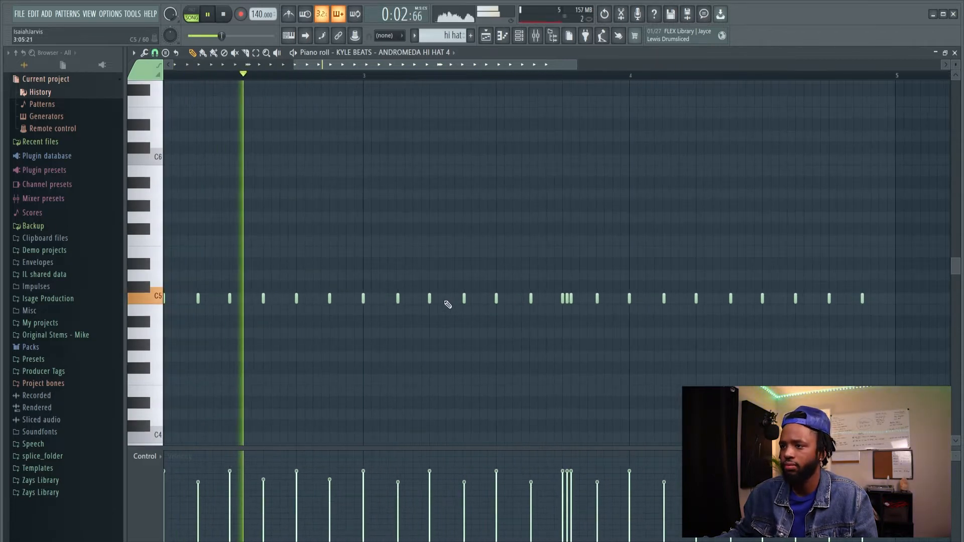
{"action": "scroll", "coordinate": [467, 307], "scroll_direction": "up", "scroll_amount": 1}
{"action": "left_click", "coordinate": [479, 298]}
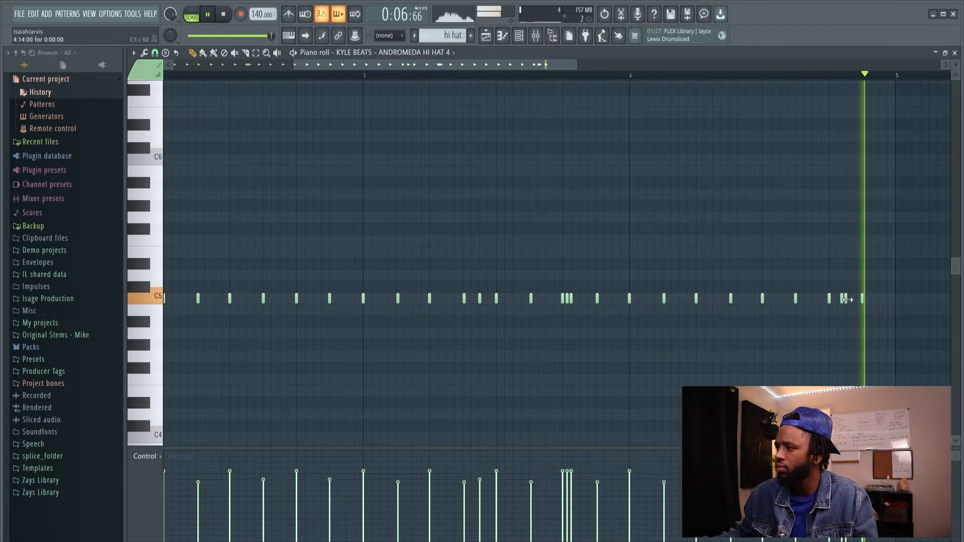
{"action": "scroll", "coordinate": [855, 301], "scroll_direction": "down", "scroll_amount": 1}
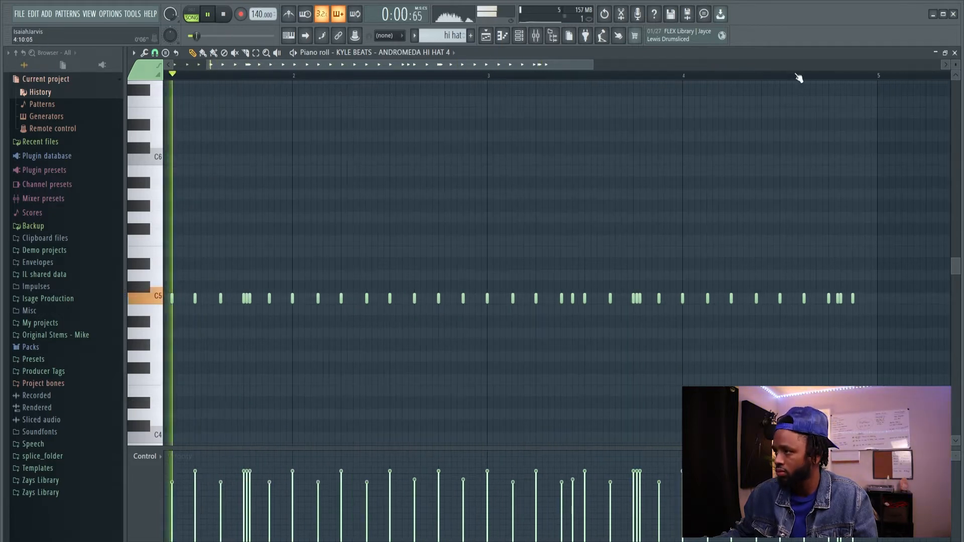
{"action": "scroll", "coordinate": [835, 301], "scroll_direction": "up", "scroll_amount": 1}
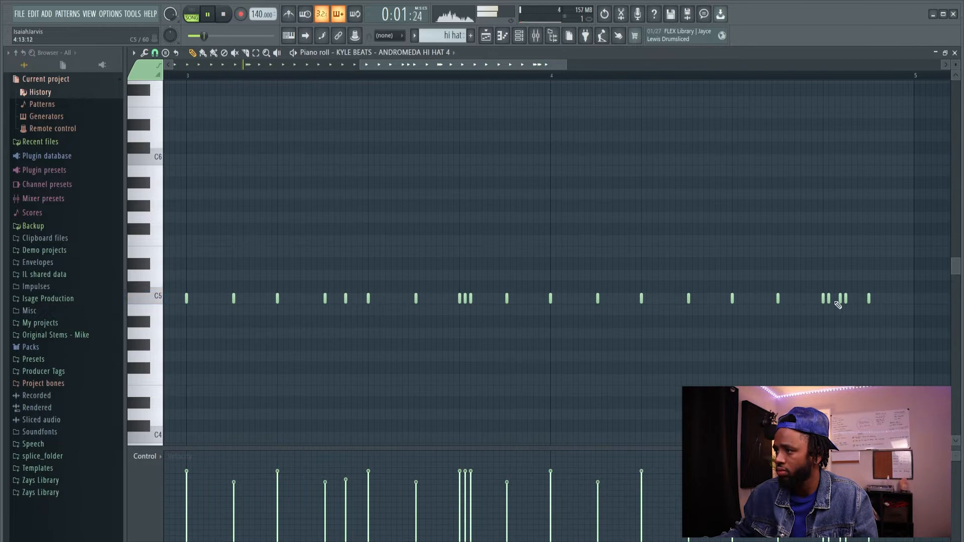
{"action": "scroll", "coordinate": [841, 309], "scroll_direction": "down", "scroll_amount": 1}
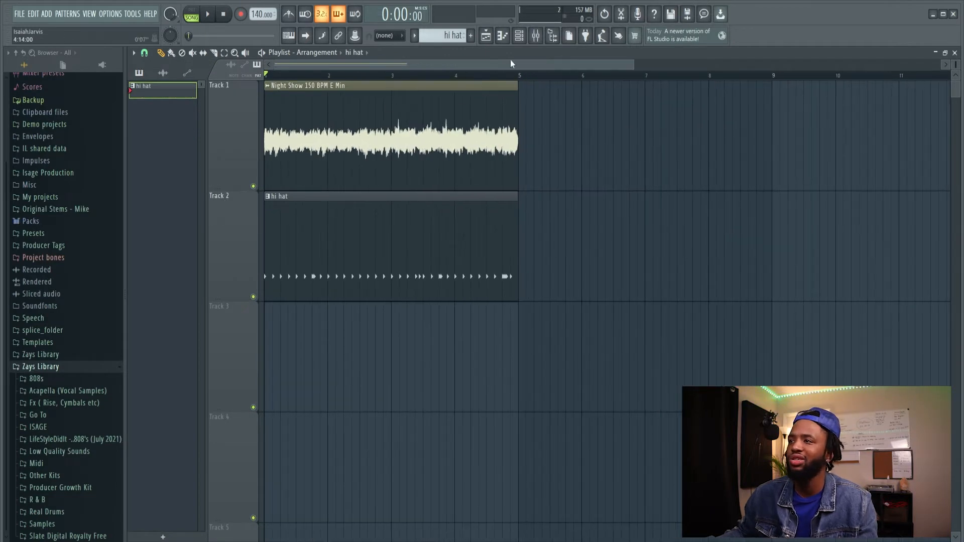
- Add the SlapX - Soiree Snare sample as a new channel and create a new pattern named snare
{"action": "left_click", "coordinate": [519, 36]}
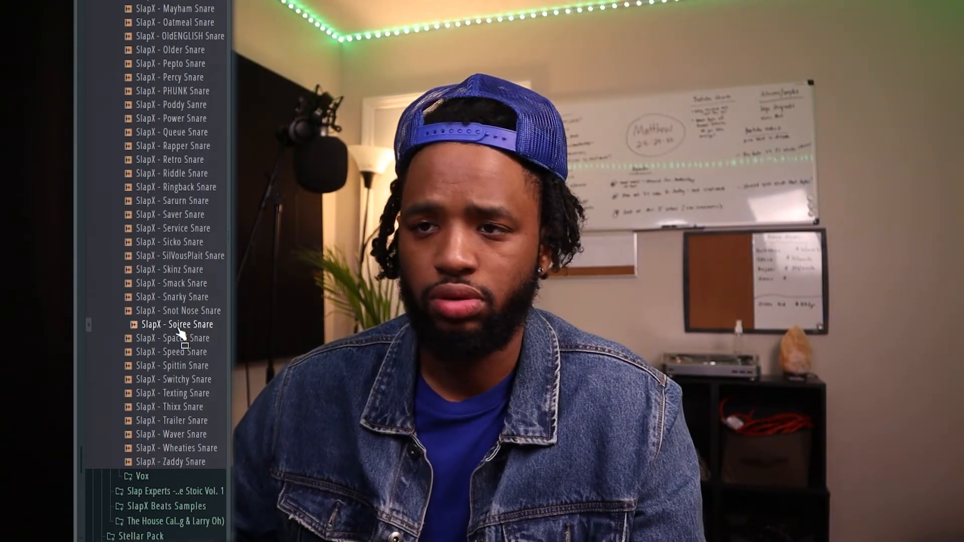
{"action": "left_click_drag", "start_coordinate": [181, 334], "coordinate": [397, 188]}
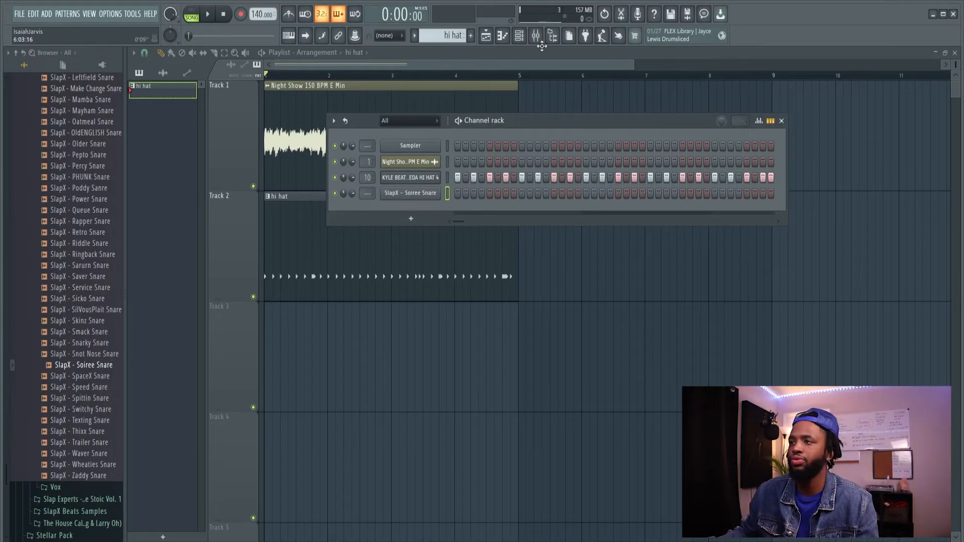
{"action": "left_click", "coordinate": [470, 35]}
{"action": "type", "text": "snare"}
{"action": "key", "text": "Return"}
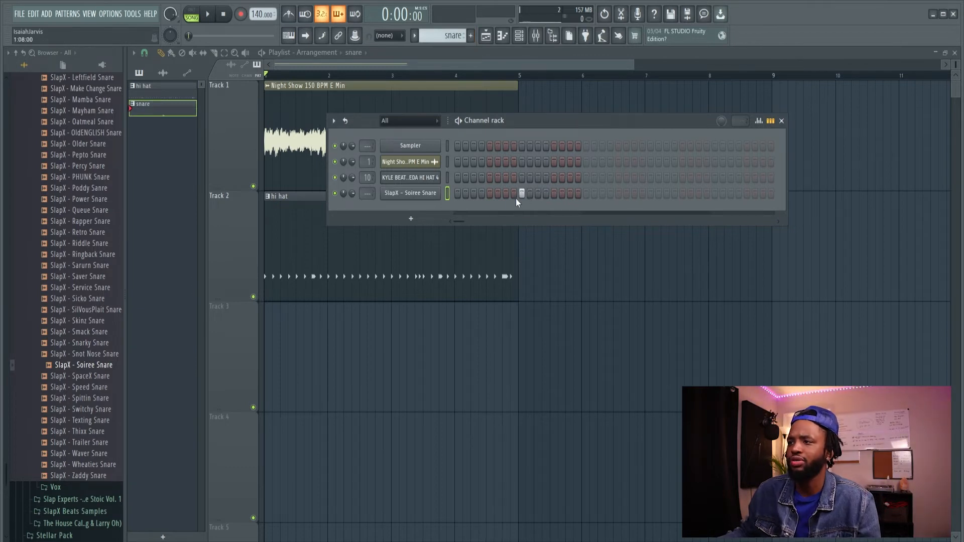
- Place the snare pattern at the start of Track 3 and set its snare hits on steps 9 and 25
{"action": "left_click", "coordinate": [392, 329]}
{"action": "left_click_drag", "start_coordinate": [392, 329], "coordinate": [238, 312]}
{"action": "key", "text": "F6"}
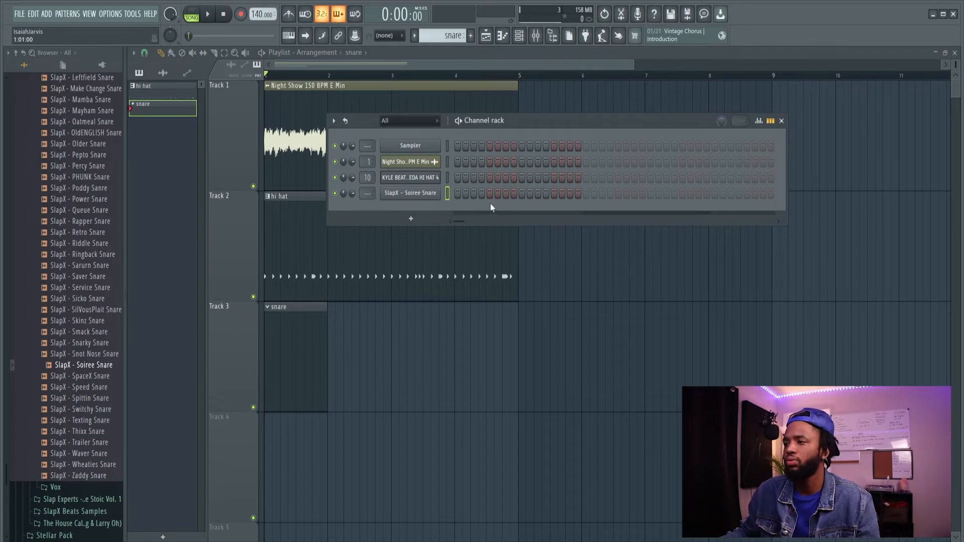
{"action": "key", "text": "space"}
{"action": "left_click", "coordinate": [650, 193]}
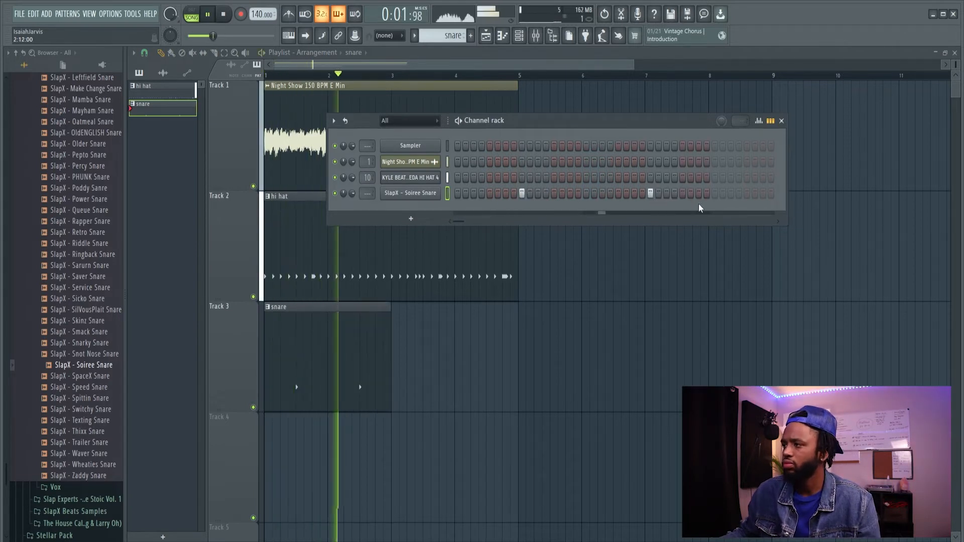
- Extend the snare hits through bar 4 and try other pitches for all four during playback, ending on G#4
{"action": "key", "text": "F7"}
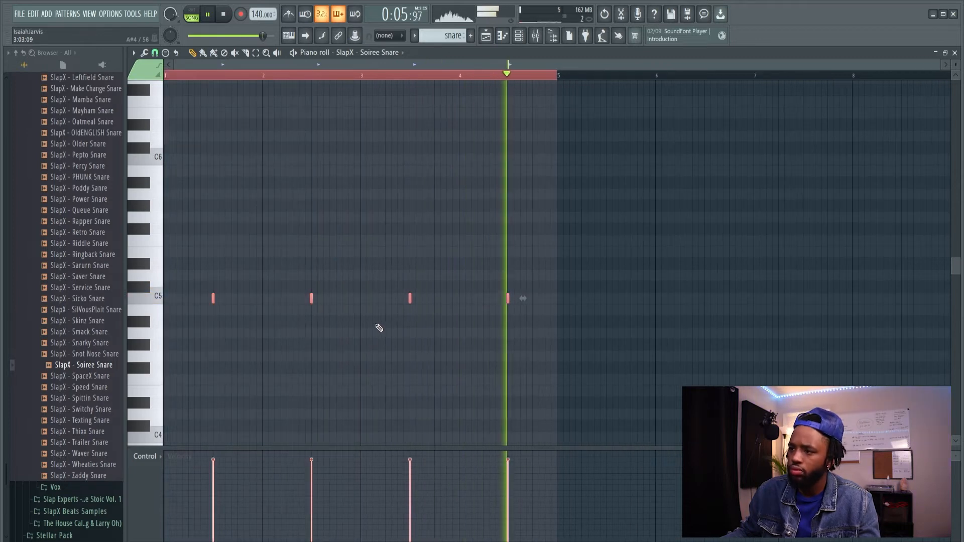
{"action": "key", "text": "shift+Up"}
{"action": "key", "text": "shift+Up"}
{"action": "key", "text": "shift+Down"}
{"action": "key", "text": "shift+Down"}
{"action": "key", "text": "shift+Down"}
{"action": "key", "text": "shift+Down"}
{"action": "key", "text": "space"}
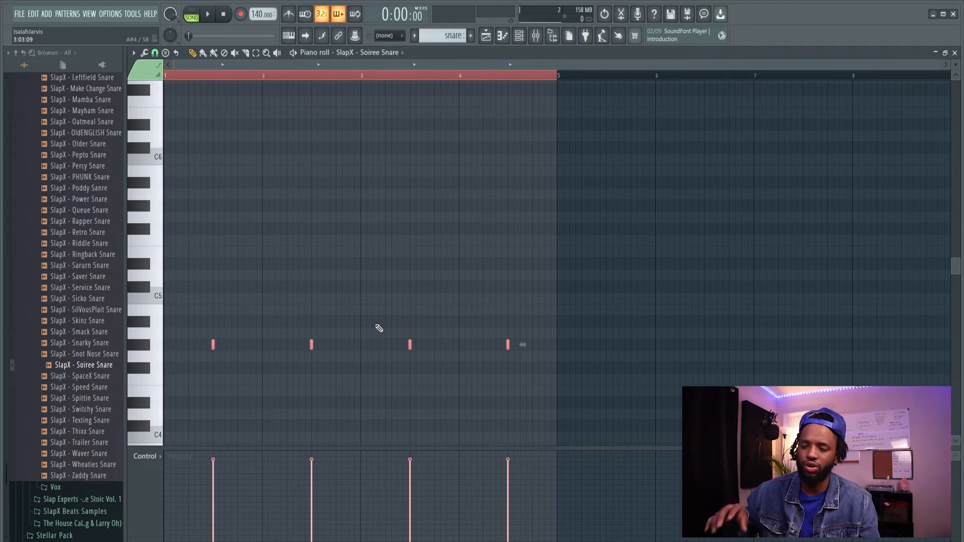
- Raise the four selected snare notes semitone by semitone during playback, comparing C5 and settling on B4
{"action": "key", "text": "space"}
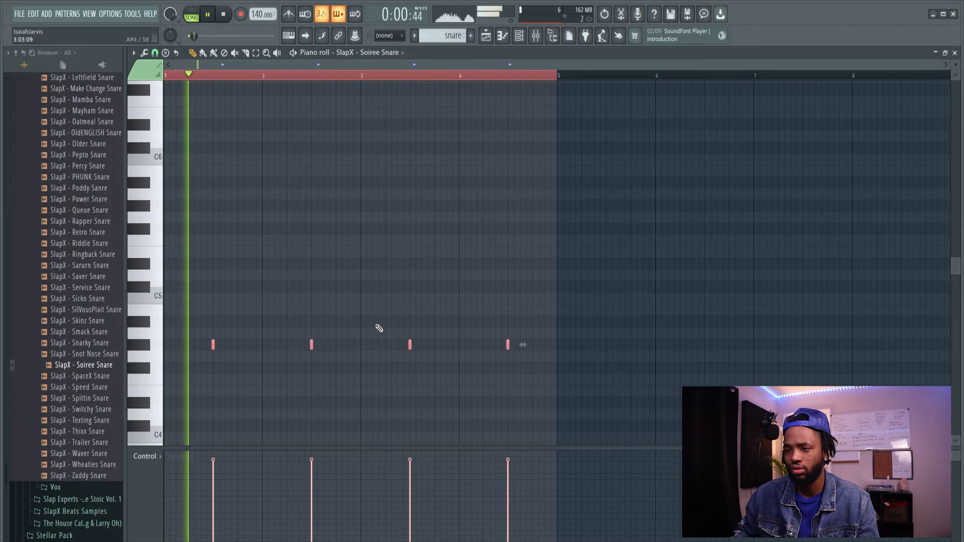
{"action": "key", "text": "shift+Up"}
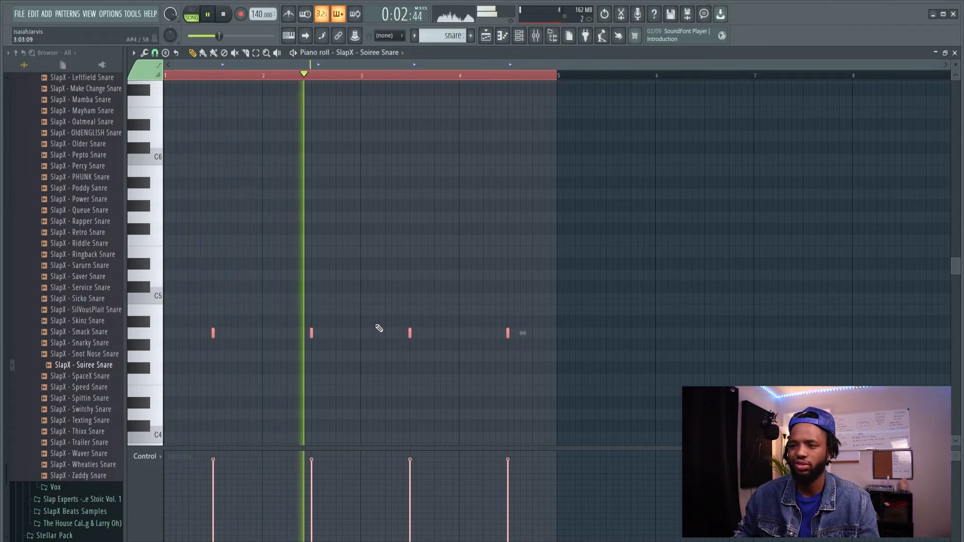
{"action": "key", "text": "shift+Up"}
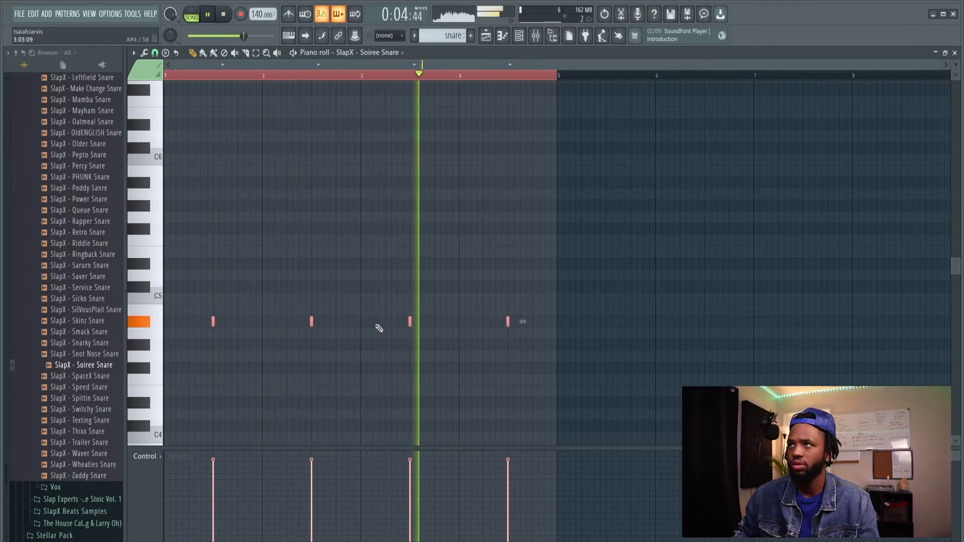
{"action": "key", "text": "shift+Up"}
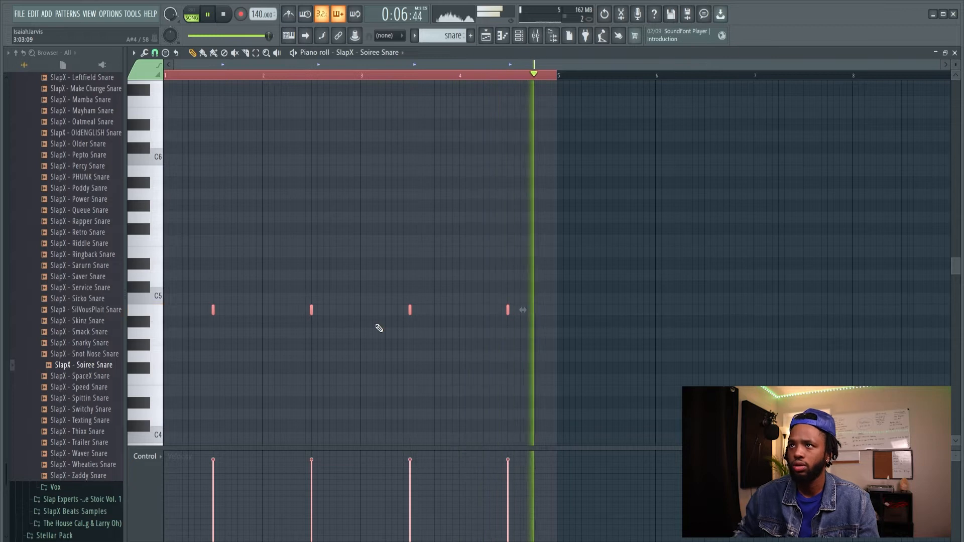
{"action": "key", "text": "shift+Up"}
{"action": "key", "text": "shift+Down"}
{"action": "key", "text": "space"}
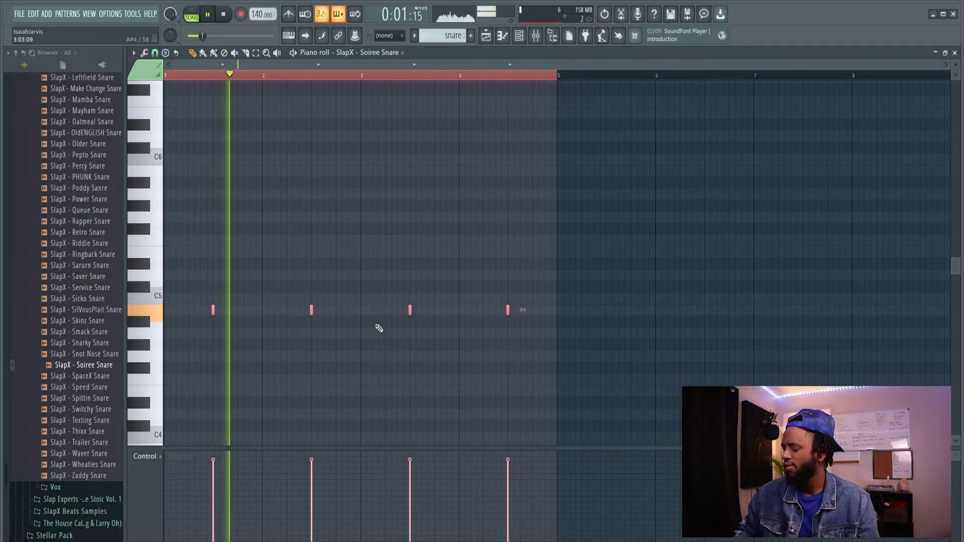
{"action": "key", "text": "shift+Up"}
{"action": "key", "text": "shift+Down"}
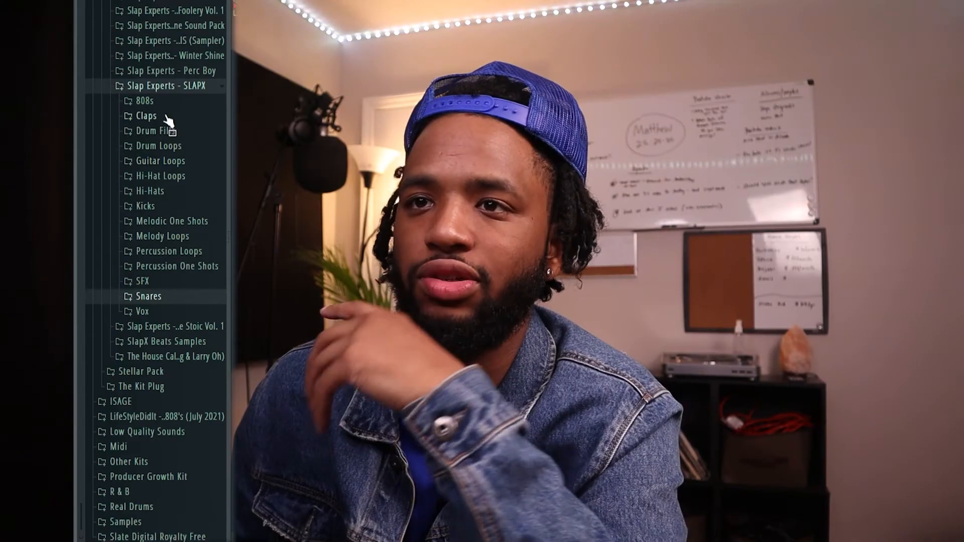
- Pick the SlapX - Friendly 808 (C) sample from the 808s folder of the Slap Experts - SLAPX kit
{"action": "left_click", "coordinate": [145, 100]}
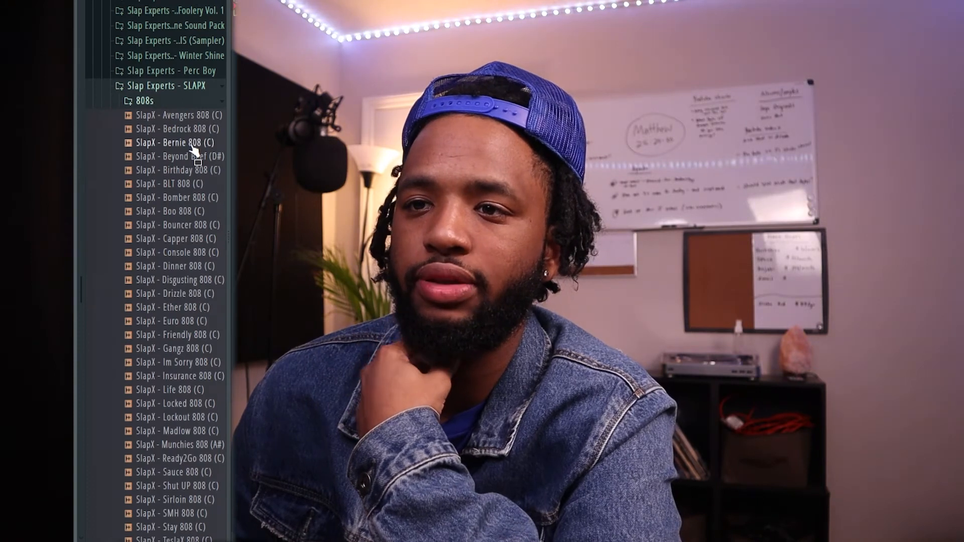
{"action": "left_click", "coordinate": [181, 337]}
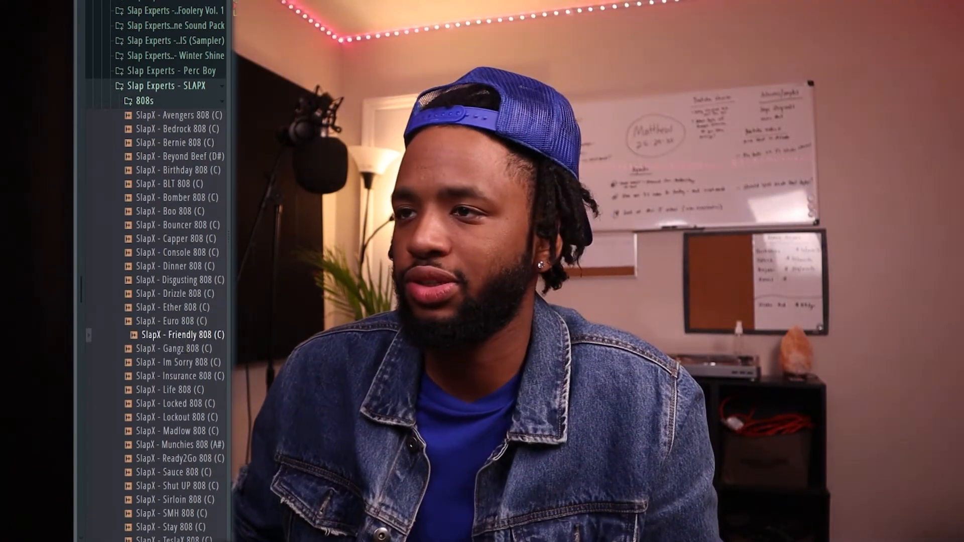
{"action": "left_click", "coordinate": [183, 86]}
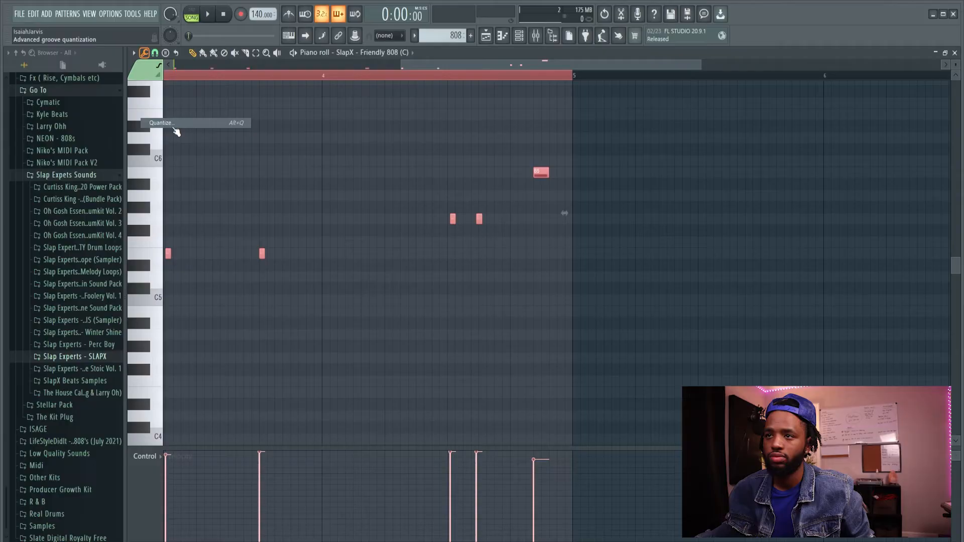
- Quantize the notes of the SlapX - Friendly 808 (C) pattern
{"action": "left_click", "coordinate": [539, 342]}
{"action": "right_click", "coordinate": [482, 325], "text": "ctrl"}
{"action": "right_click", "coordinate": [421, 300], "text": "ctrl"}
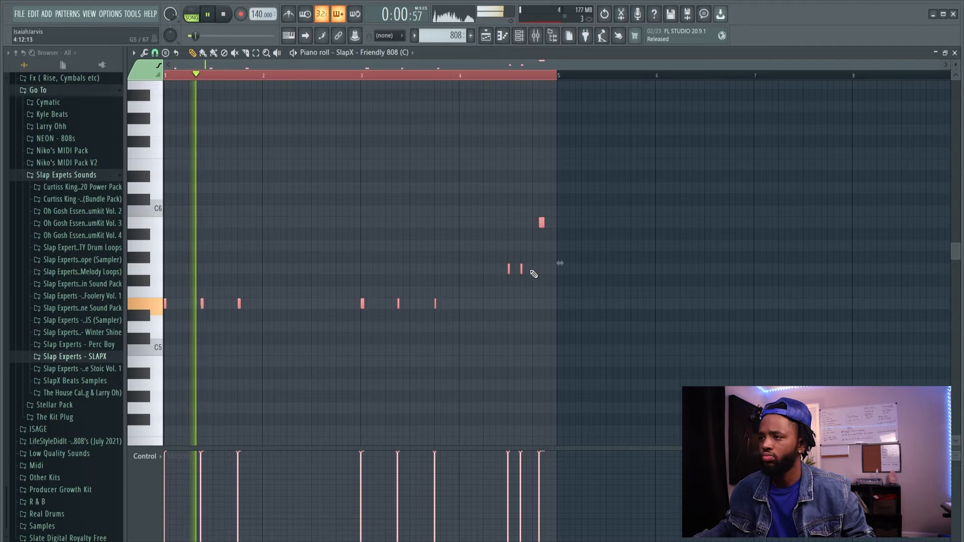
- Replace the final B5 808 note with a shorter one around step 14 of bar 4
{"action": "scroll", "coordinate": [567, 257], "scroll_direction": "up", "scroll_amount": 3}
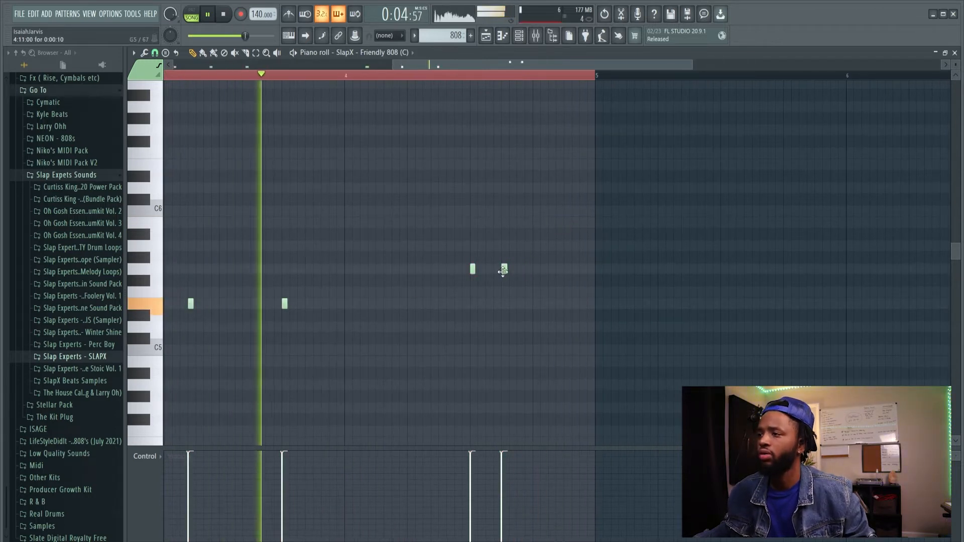
{"action": "left_click", "coordinate": [558, 223]}
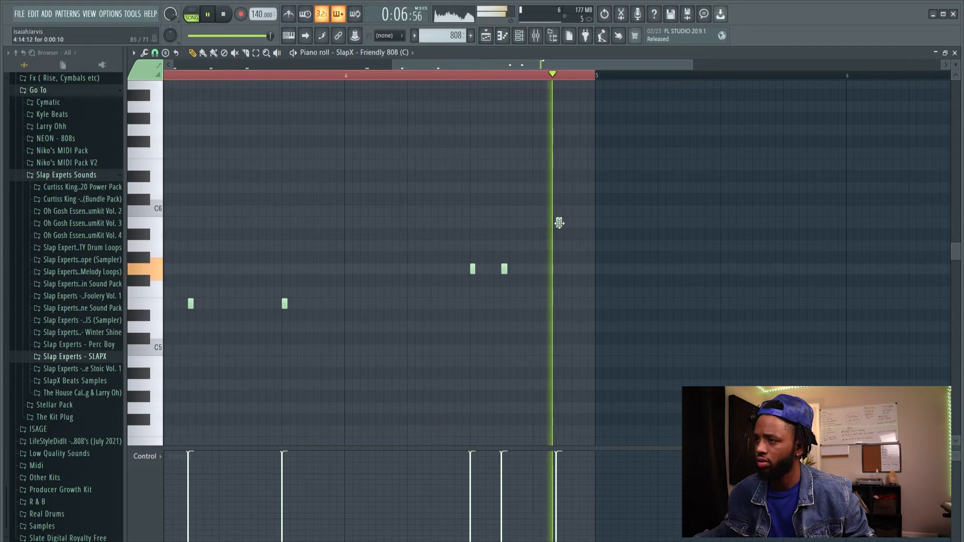
{"action": "scroll", "coordinate": [560, 222], "scroll_direction": "up", "scroll_amount": 3}
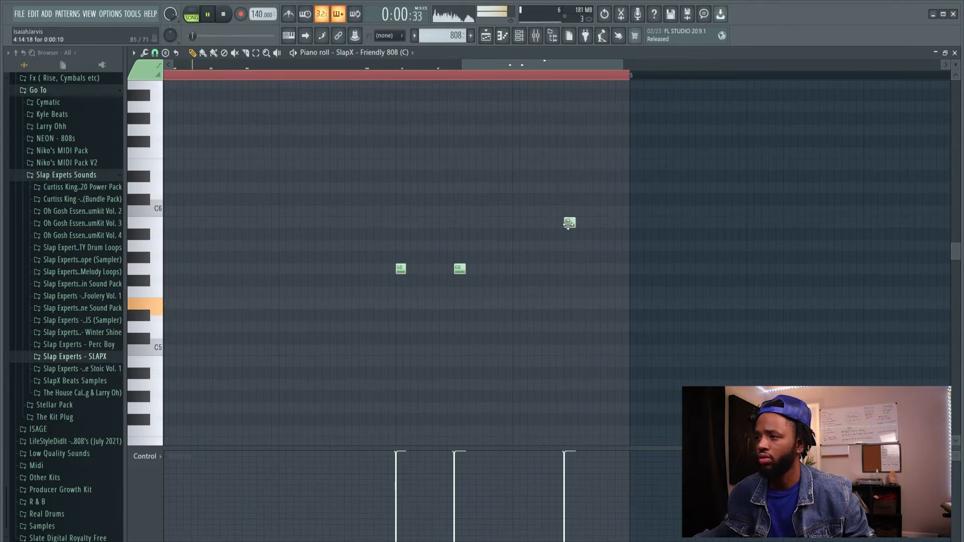
- Duplicate the four-bar 808 phrase into bars 5 to 8 of the pattern
{"action": "scroll", "coordinate": [568, 224], "scroll_direction": "down", "scroll_amount": 3}
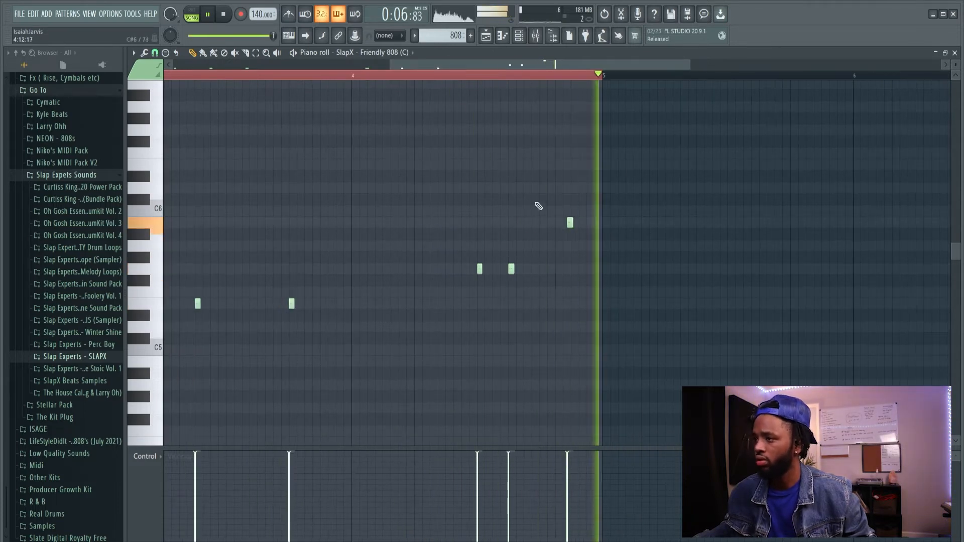
{"action": "scroll", "coordinate": [572, 242], "scroll_direction": "up", "scroll_amount": 2}
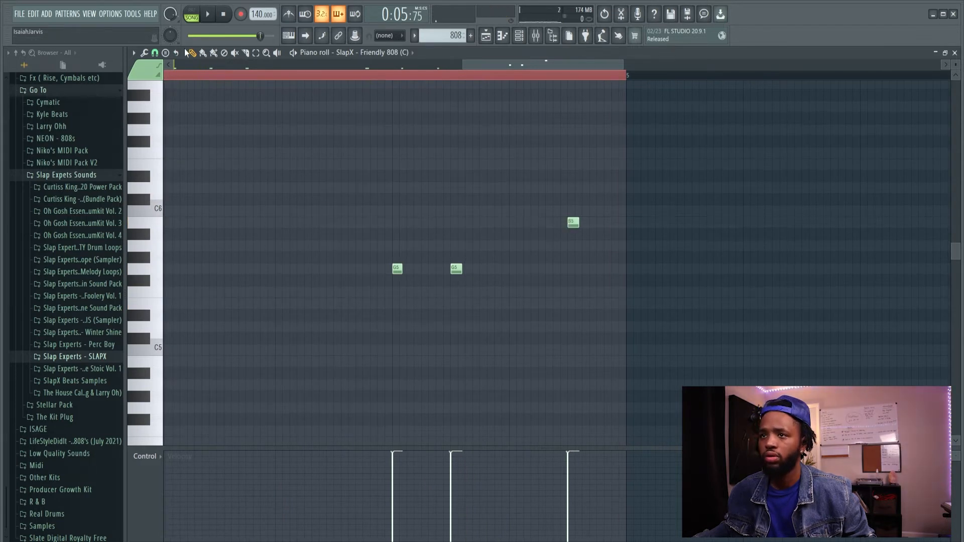
{"action": "scroll", "coordinate": [527, 262], "scroll_direction": "down", "scroll_amount": 3}
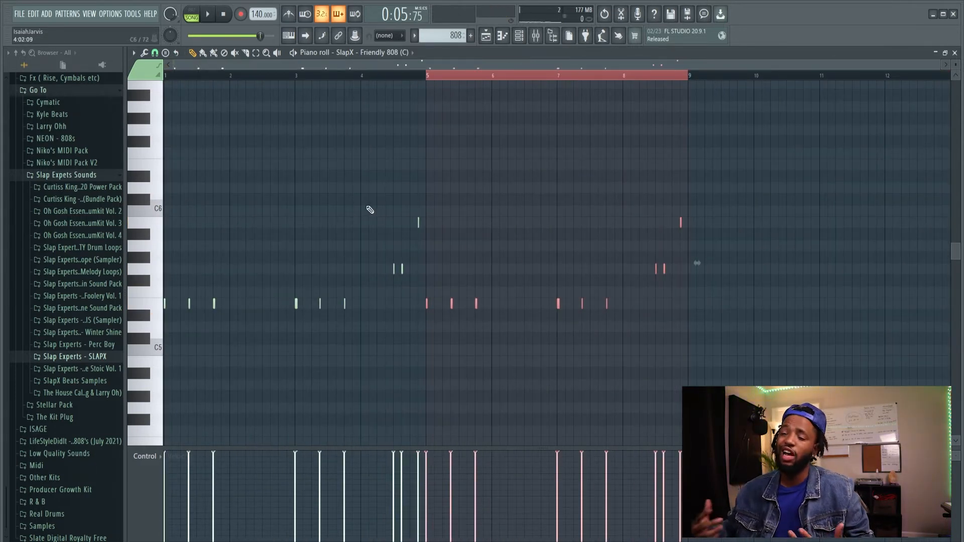
{"action": "scroll", "coordinate": [374, 201], "scroll_direction": "up", "scroll_amount": 3}
- Delete the B5 note and the first G5 note from the end of bar 4 in the 808 line
{"action": "left_click", "coordinate": [445, 80]}
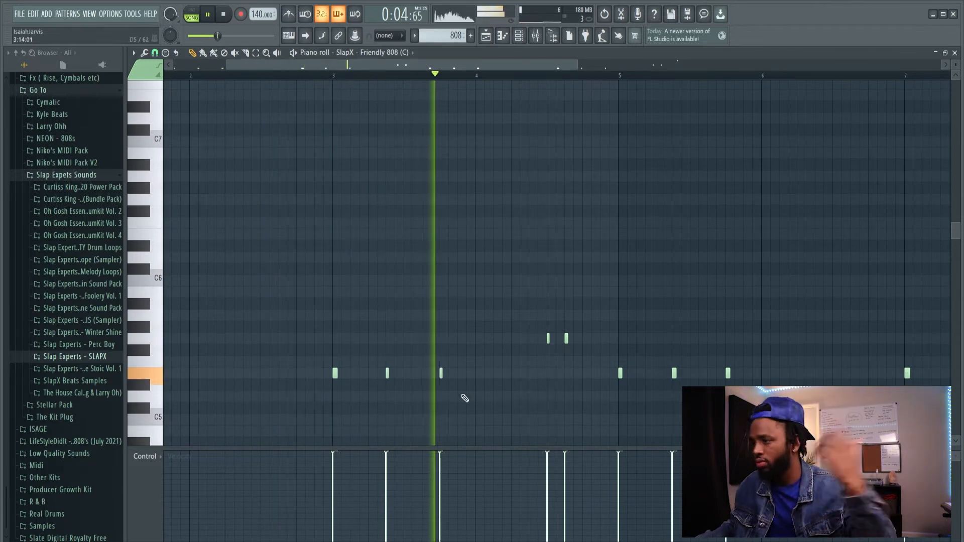
{"action": "right_click", "coordinate": [550, 338]}
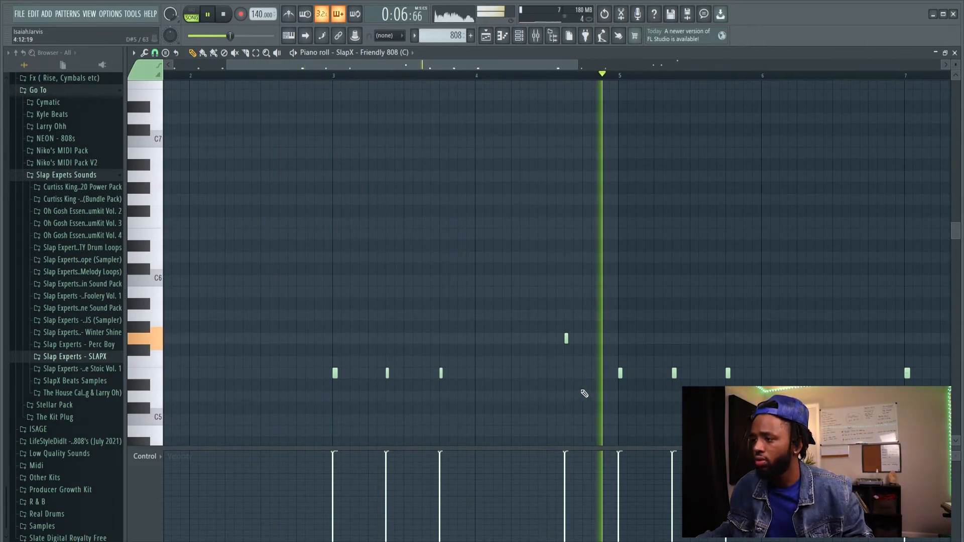
{"action": "scroll", "coordinate": [577, 374], "scroll_direction": "down", "scroll_amount": 3}
{"action": "key", "text": "space"}
- Place a second hi hat clip and a second snare clip at bar 5 on their playlist tracks
{"action": "key", "text": "F5"}
{"action": "left_click", "coordinate": [485, 227]}
{"action": "left_click_drag", "start_coordinate": [486, 227], "coordinate": [483, 228]}
{"action": "left_click", "coordinate": [466, 153]}
{"action": "left_click", "coordinate": [484, 149]}
{"action": "scroll", "coordinate": [483, 150], "scroll_direction": "up", "scroll_amount": 2}
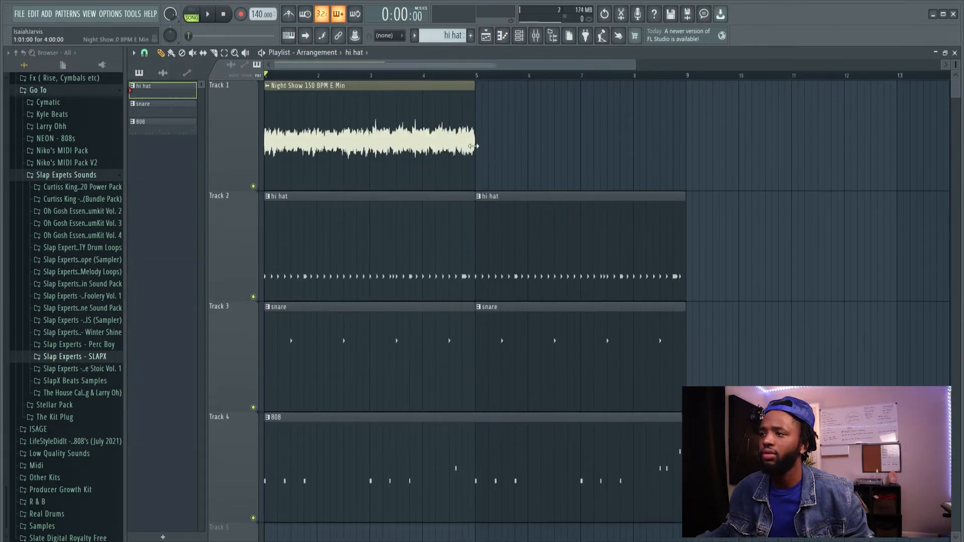
- Repeat the Night Show 150 BPM E Min loop at bar 5 on Track 1 and play back the arrangement
{"action": "left_click", "coordinate": [466, 149]}
{"action": "left_click", "coordinate": [482, 147]}
{"action": "key", "text": "space"}
{"action": "scroll", "coordinate": [478, 146], "scroll_direction": "down", "scroll_amount": 3}
{"action": "scroll", "coordinate": [478, 146], "scroll_direction": "up", "scroll_amount": 3}
{"action": "scroll", "coordinate": [478, 146], "scroll_direction": "down", "scroll_amount": 3}
{"action": "scroll", "coordinate": [478, 147], "scroll_direction": "up", "scroll_amount": 3}
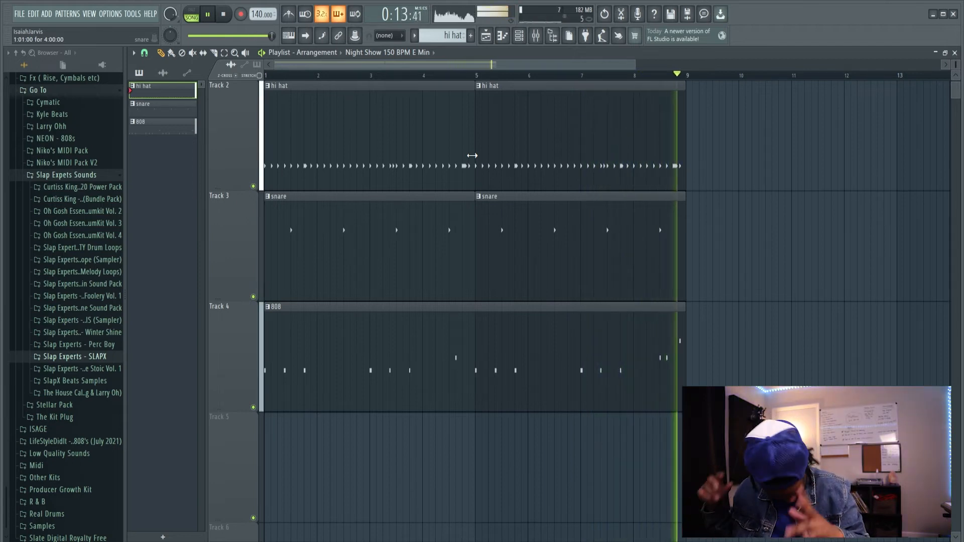
{"action": "key", "text": "space"}
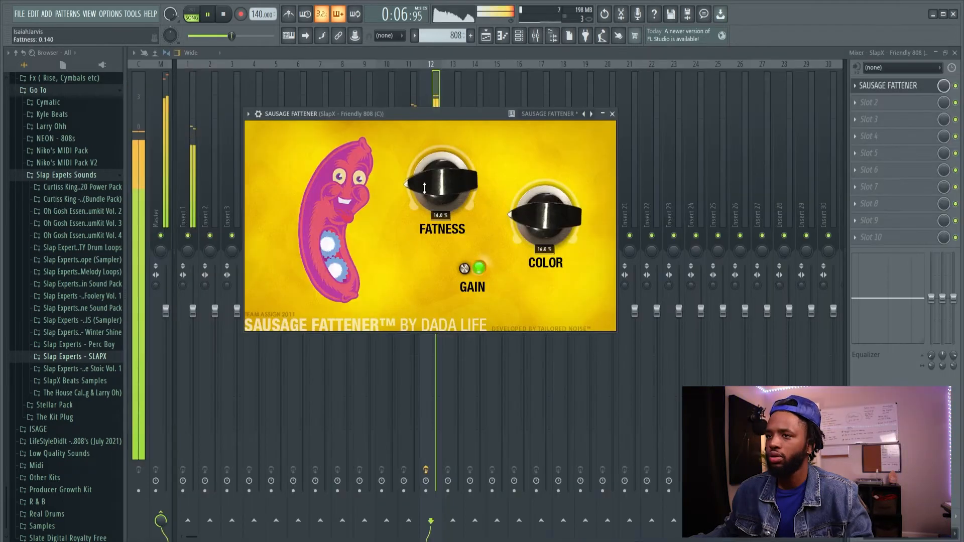
- Add Sausage Fattener to the SlapX - Friendly 808 (C) mixer track with fatness 14% and color 16%
{"action": "key", "text": "space"}
{"action": "left_click", "coordinate": [612, 114]}
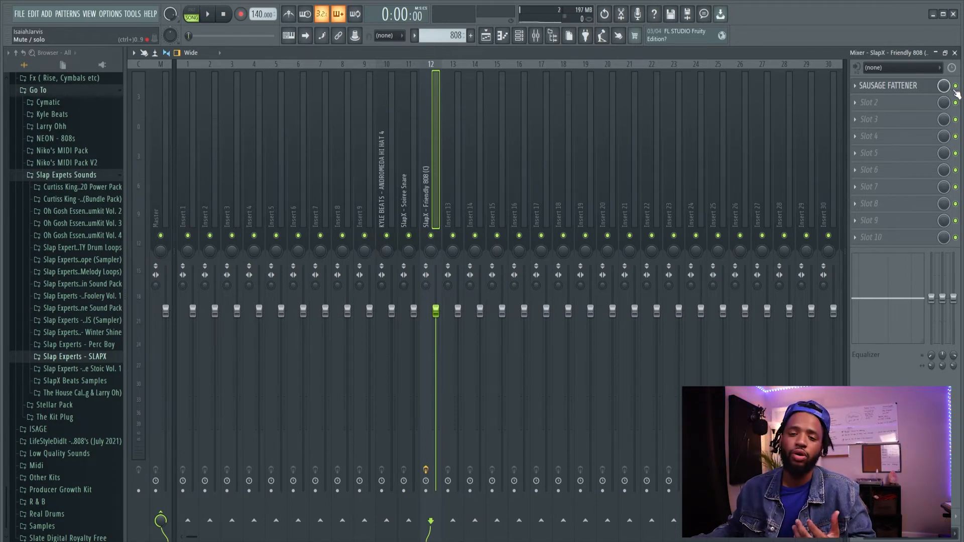
{"action": "key", "text": "space"}
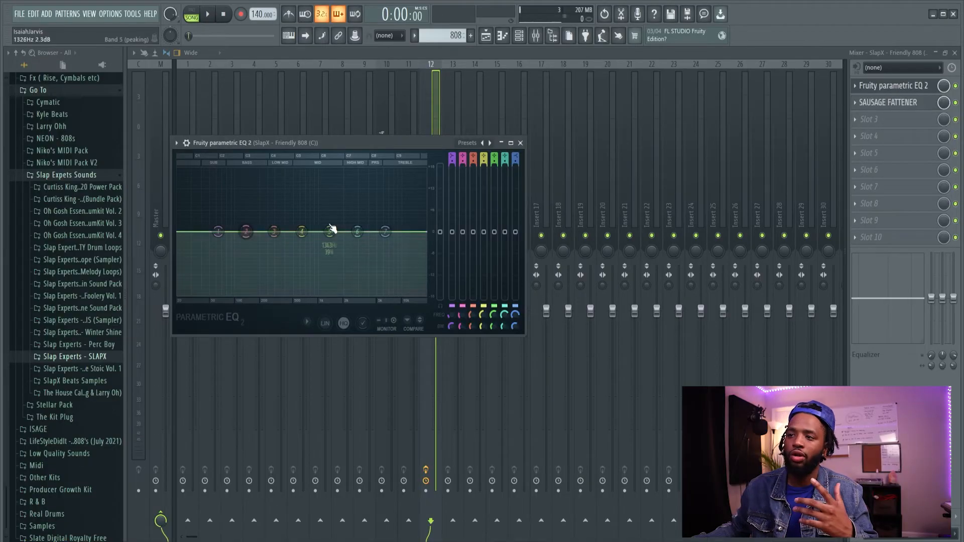
- Roll off the 808's high frequencies with band 7 of a Fruity parametric EQ 2 placed before Sausage Fattener
{"action": "left_click_drag", "start_coordinate": [385, 231], "coordinate": [379, 292]}
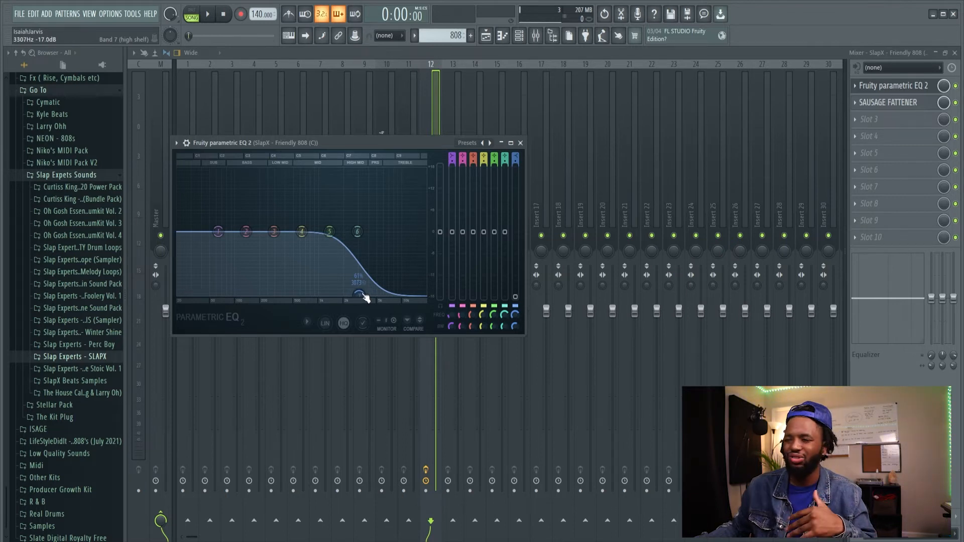
{"action": "left_click_drag", "start_coordinate": [362, 293], "coordinate": [346, 293]}
{"action": "key", "text": "space"}
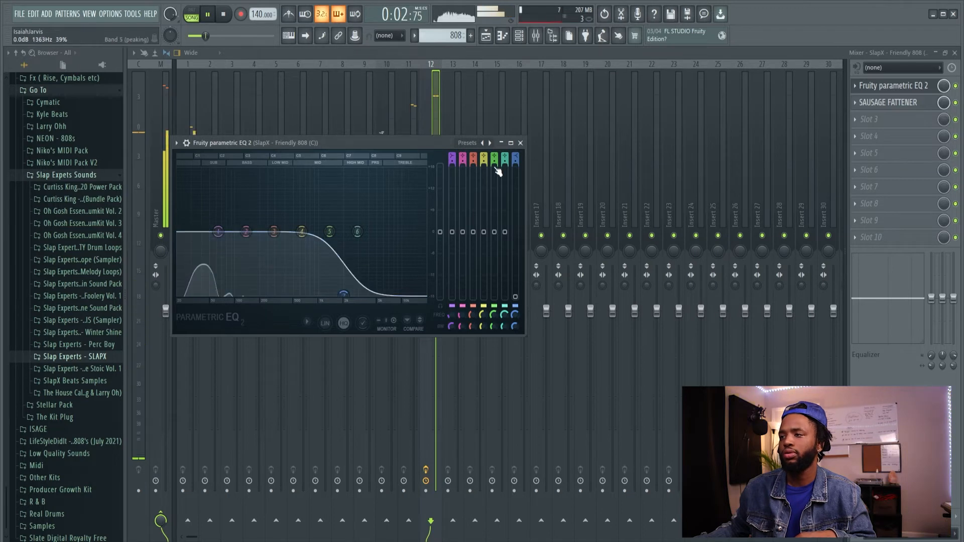
{"action": "left_click", "coordinate": [520, 143]}
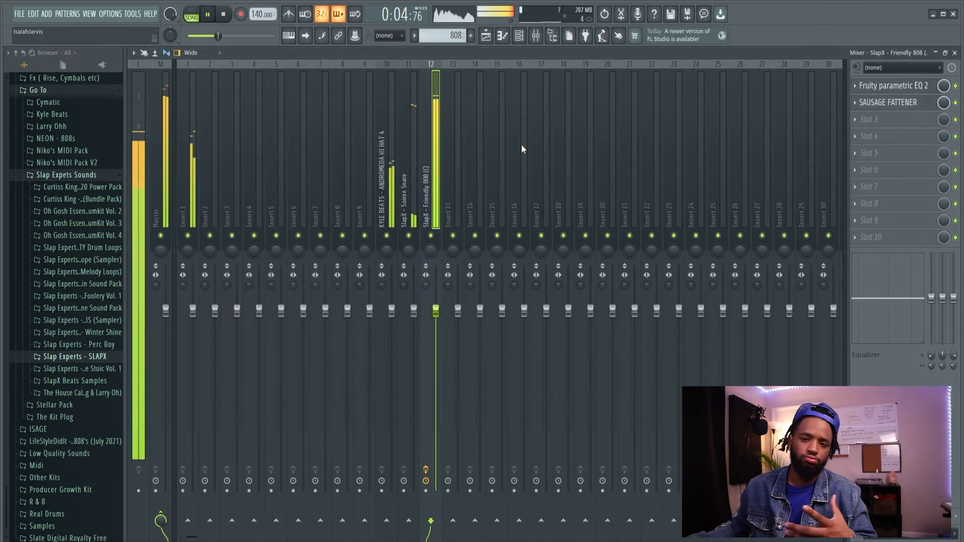
{"action": "key", "text": "space"}
- Lower the Friendly 808 mixer fader slightly and the Soiree Snare fader a little further
{"action": "left_click", "coordinate": [389, 174]}
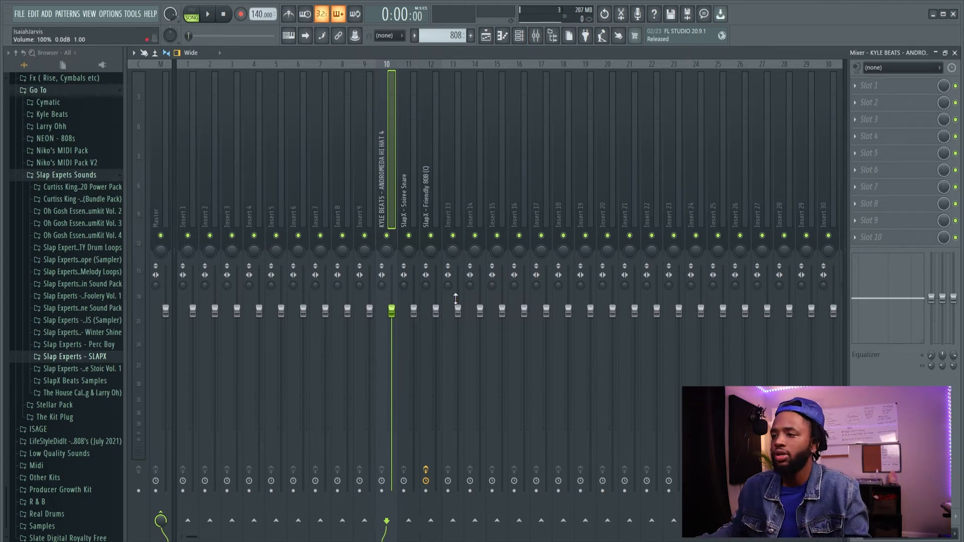
{"action": "left_click_drag", "start_coordinate": [435, 311], "coordinate": [414, 324]}
{"action": "left_click", "coordinate": [435, 320]}
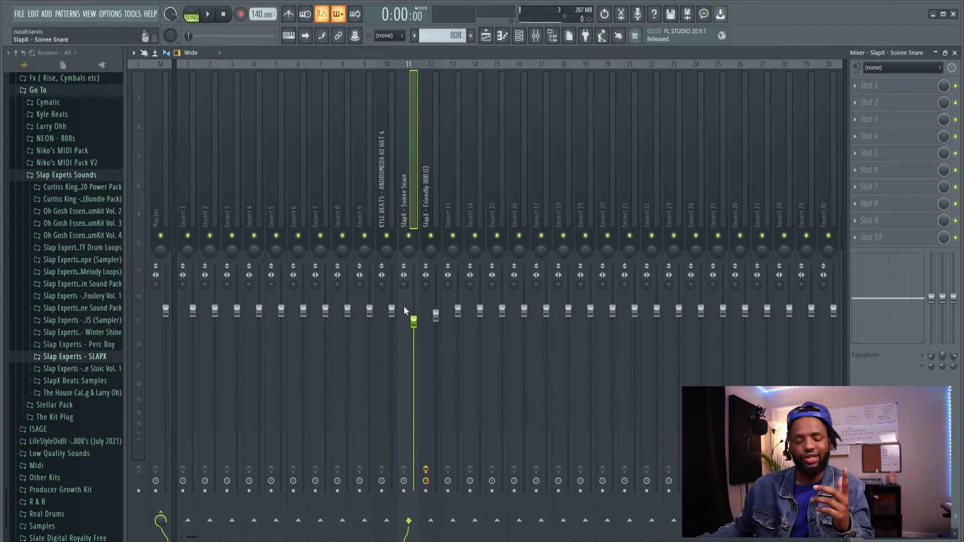
{"action": "left_click_drag", "start_coordinate": [415, 321], "coordinate": [418, 316]}
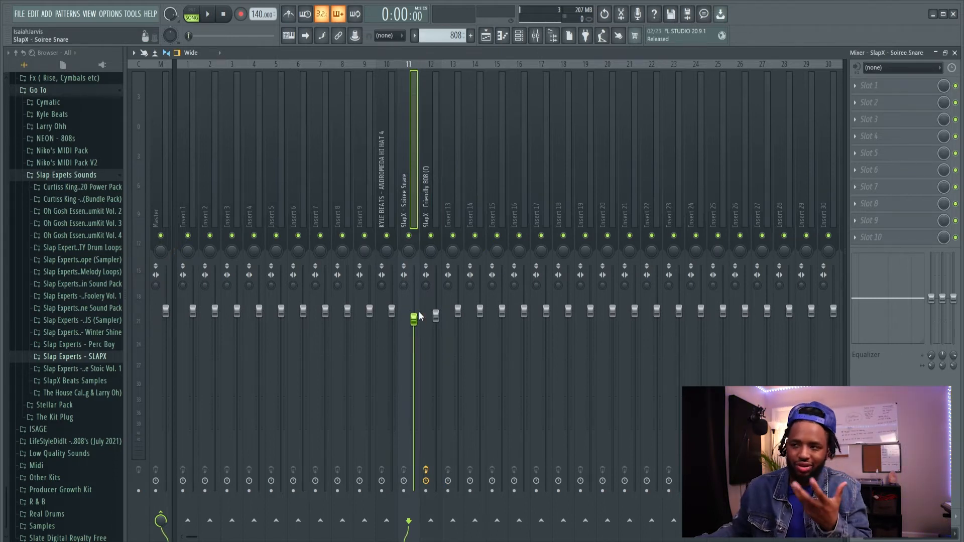
{"action": "left_click", "coordinate": [425, 214]}
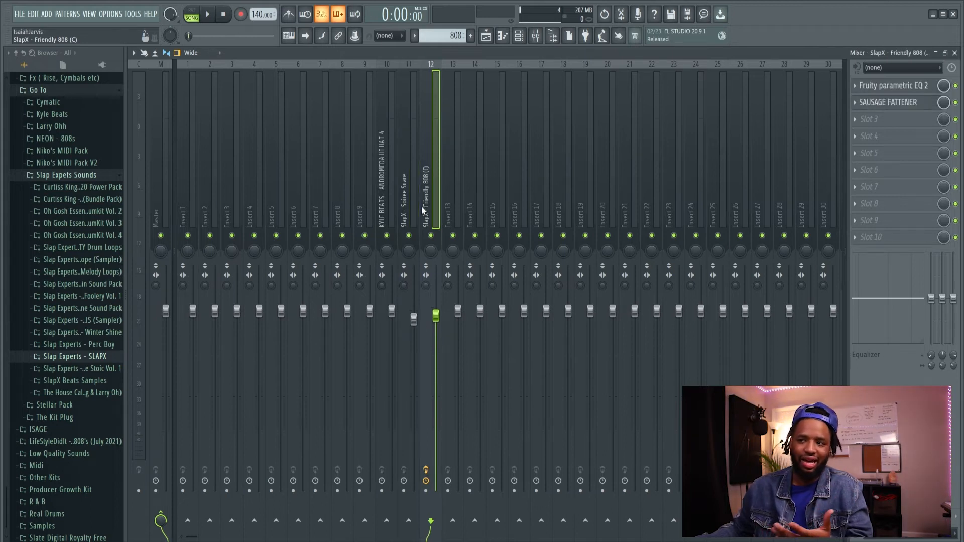
{"action": "left_click_drag", "start_coordinate": [414, 319], "coordinate": [414, 324]}
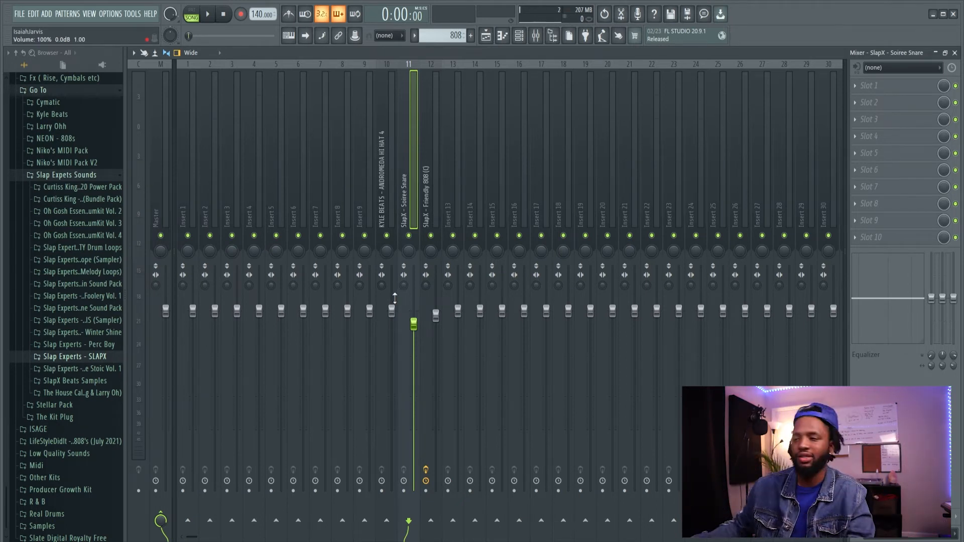
- Add the SlapX - Showtime Kick sample from the Slap Experts - SLAPX Kicks folder as a new channel
{"action": "left_click", "coordinate": [485, 35]}
{"action": "scroll", "coordinate": [494, 158], "scroll_direction": "up", "scroll_amount": 1}
{"action": "scroll", "coordinate": [219, 269], "scroll_direction": "down", "scroll_amount": 1}
{"action": "left_click", "coordinate": [86, 361]}
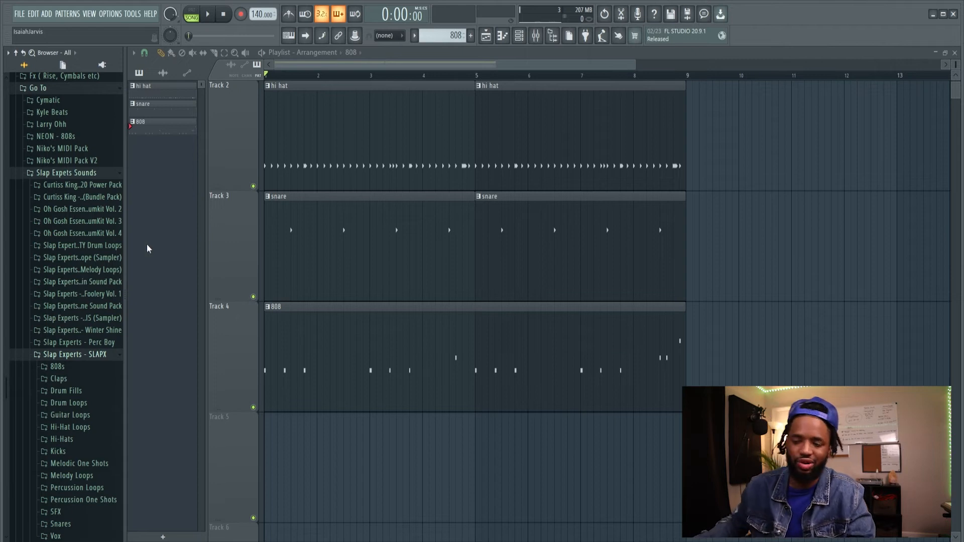
{"action": "scroll", "coordinate": [82, 251], "scroll_direction": "down", "scroll_amount": 3}
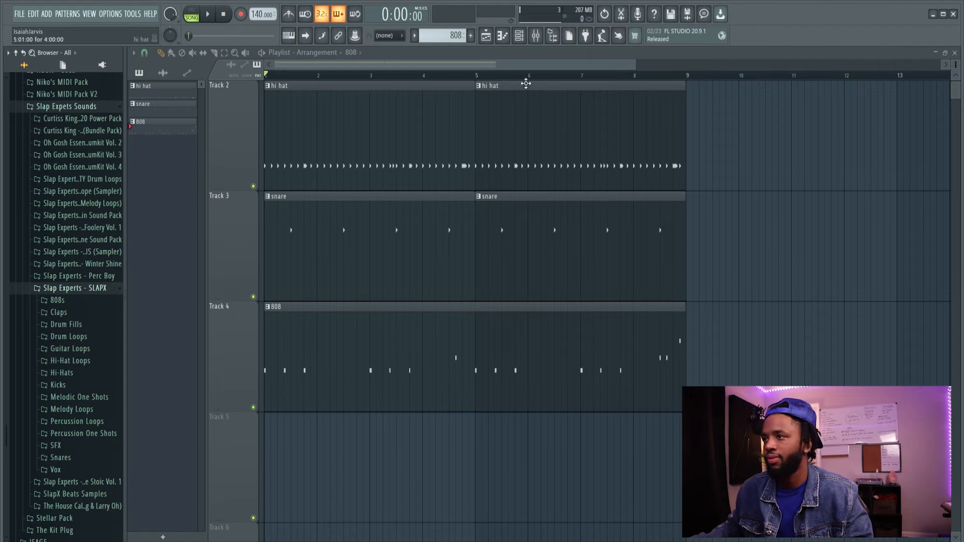
{"action": "left_click", "coordinate": [520, 36]}
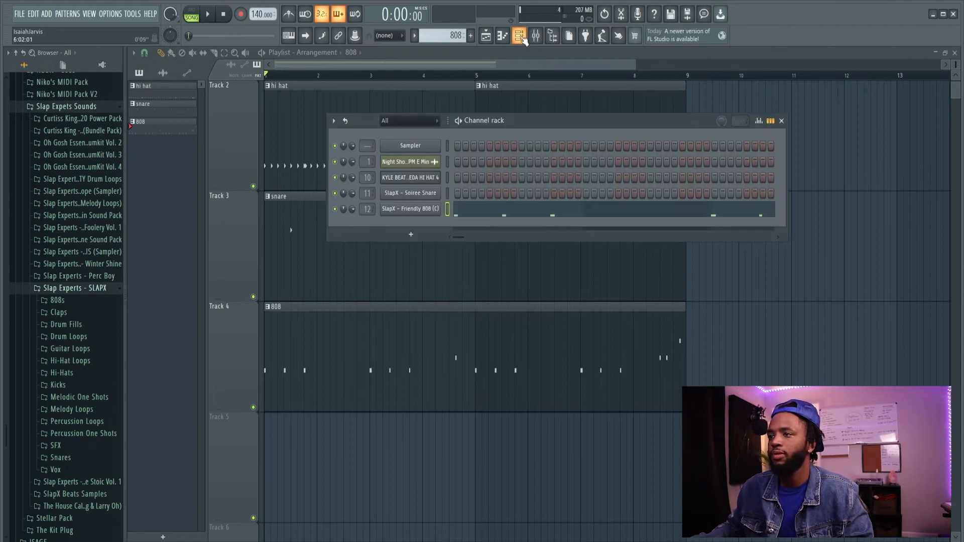
{"action": "left_click", "coordinate": [76, 385]}
{"action": "left_click_drag", "start_coordinate": [89, 464], "coordinate": [487, 221]}
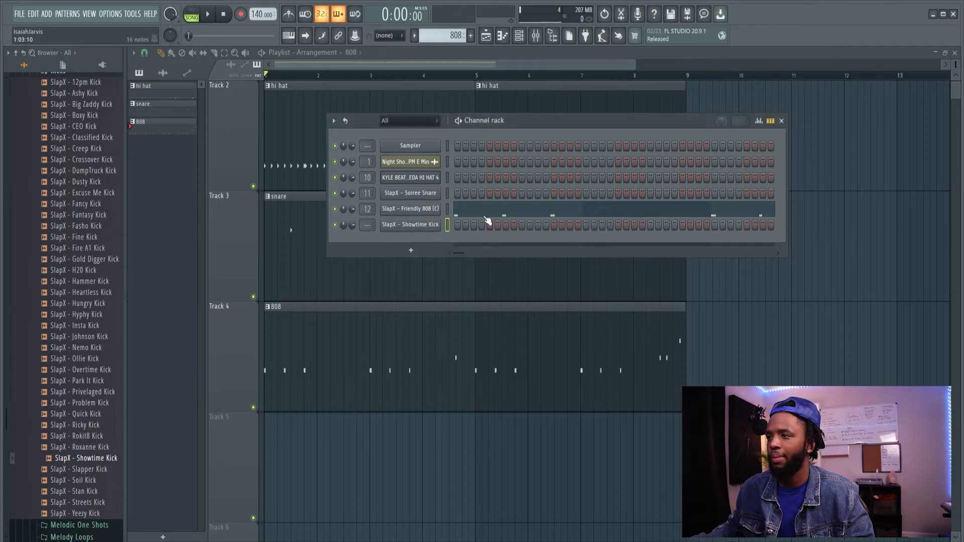
- Copy the Friendly 808 channel's notes and paste them into the Showtime Kick channel
{"action": "right_click", "coordinate": [415, 210]}
{"action": "left_click", "coordinate": [562, 219]}
{"action": "right_click", "coordinate": [419, 225]}
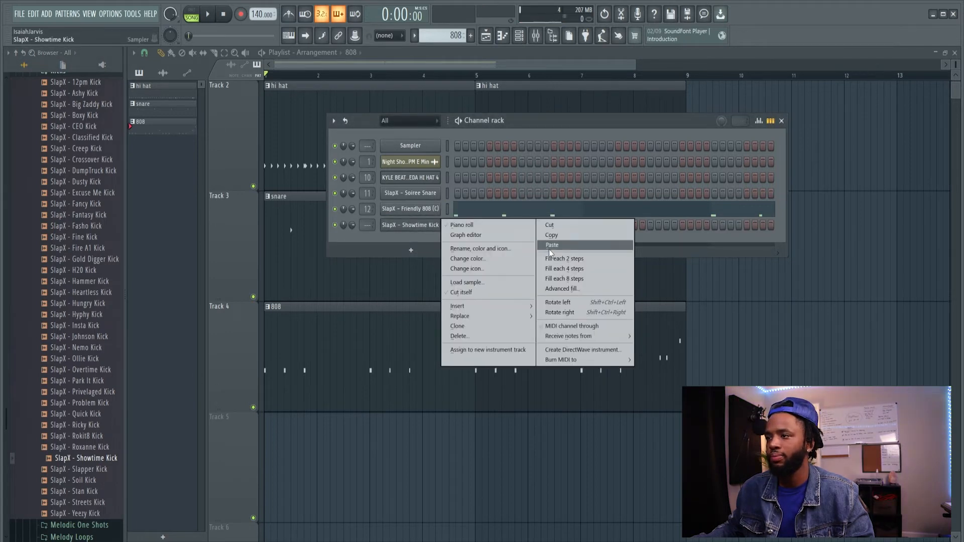
{"action": "left_click", "coordinate": [547, 243]}
- Lower the kick's G5 notes in bars 4 and 8 to E5
{"action": "left_click", "coordinate": [485, 230]}
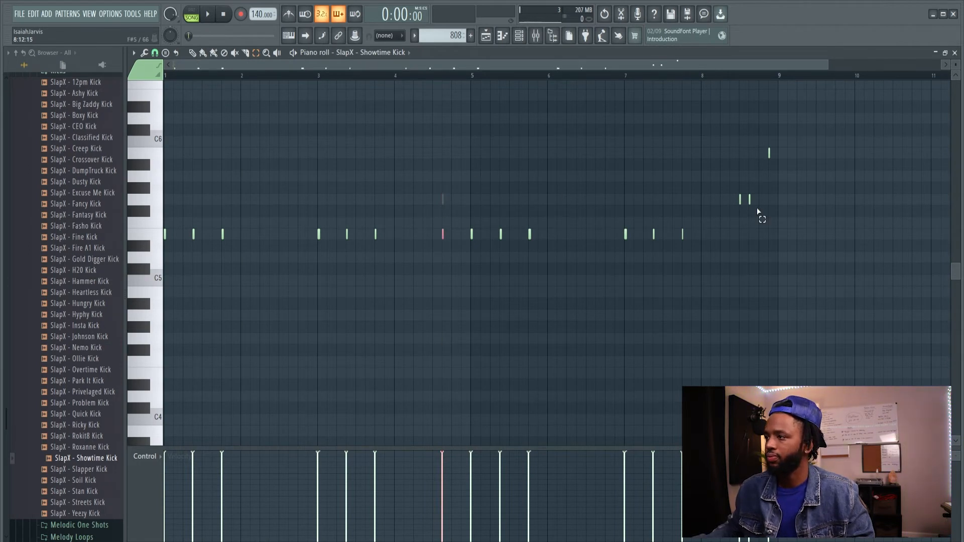
{"action": "left_click_drag", "start_coordinate": [784, 205], "coordinate": [783, 205]}
{"action": "key", "text": "shift+Down"}
{"action": "key", "text": "shift+Down"}
{"action": "key", "text": "shift+Down"}
{"action": "key", "text": "shift+Down"}
{"action": "key", "text": "shift+Up"}
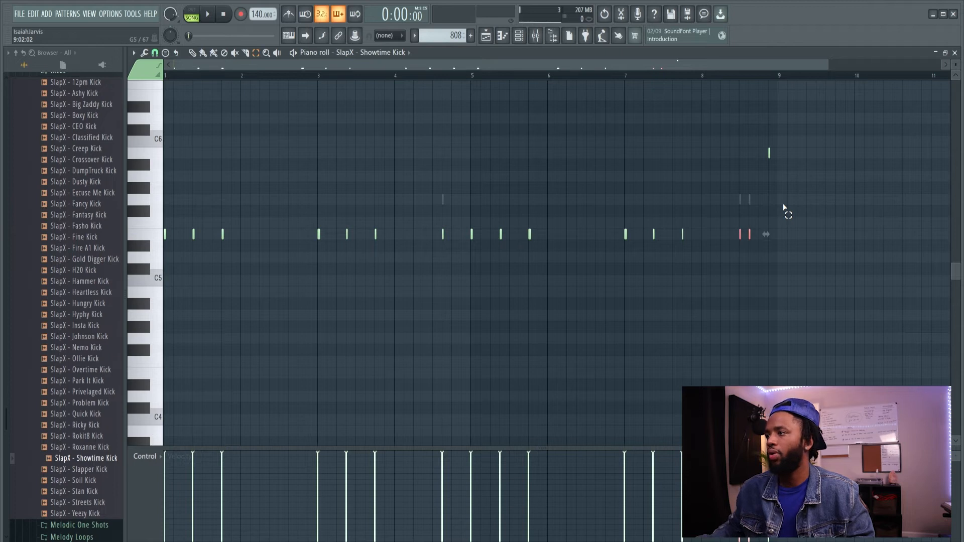
- Lower the final B5 kick note of bar 8 to E5
{"action": "left_click_drag", "start_coordinate": [761, 162], "coordinate": [812, 152]}
{"action": "key", "text": "shift+Down"}
{"action": "key", "text": "shift+Down"}
{"action": "key", "text": "shift+Down"}
{"action": "key", "text": "shift+Down"}
{"action": "key", "text": "shift+Down"}
{"action": "key", "text": "shift+Down"}
{"action": "key", "text": "shift+Down"}
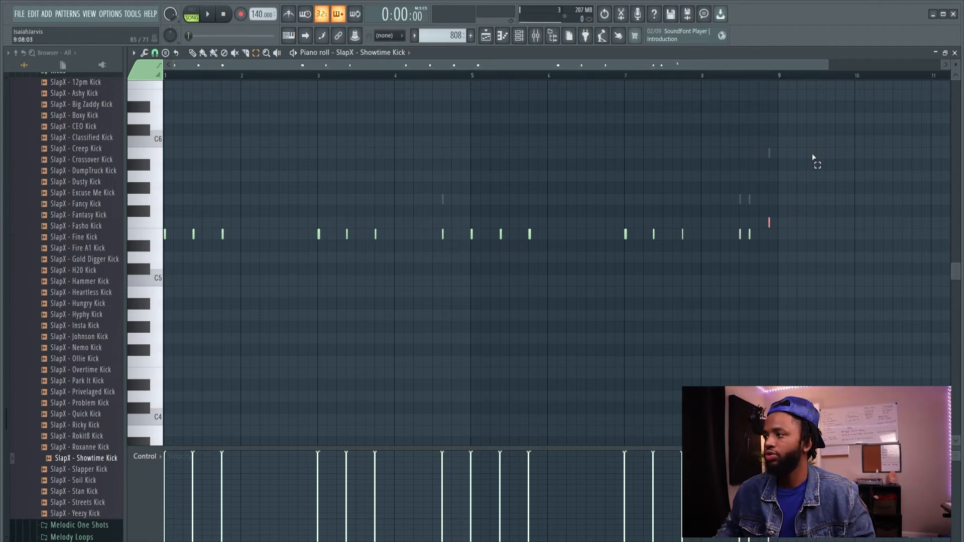
- Move all kick notes out of the 808 pattern into a new pattern named kick
{"action": "key", "text": "ctrl+a"}
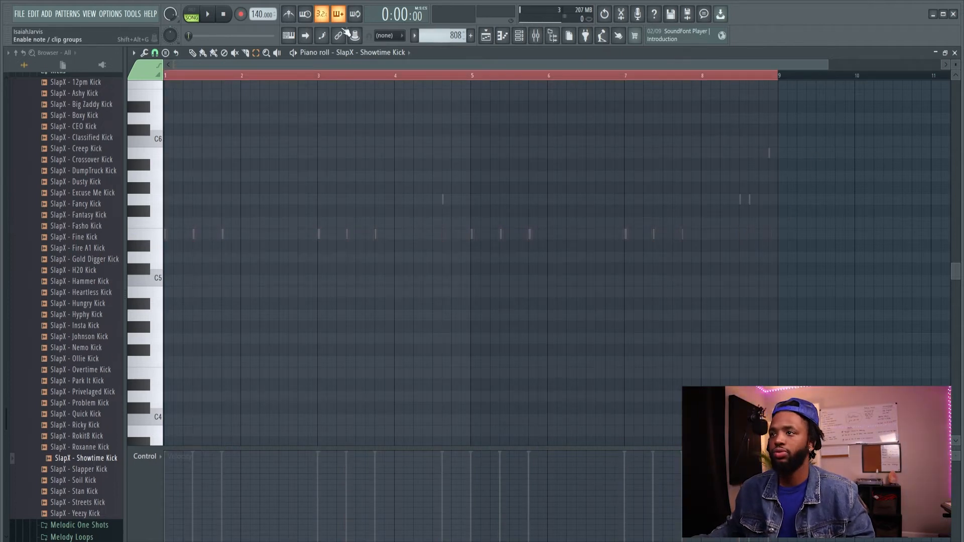
{"action": "left_click", "coordinate": [471, 35]}
{"action": "type", "text": "kic"}
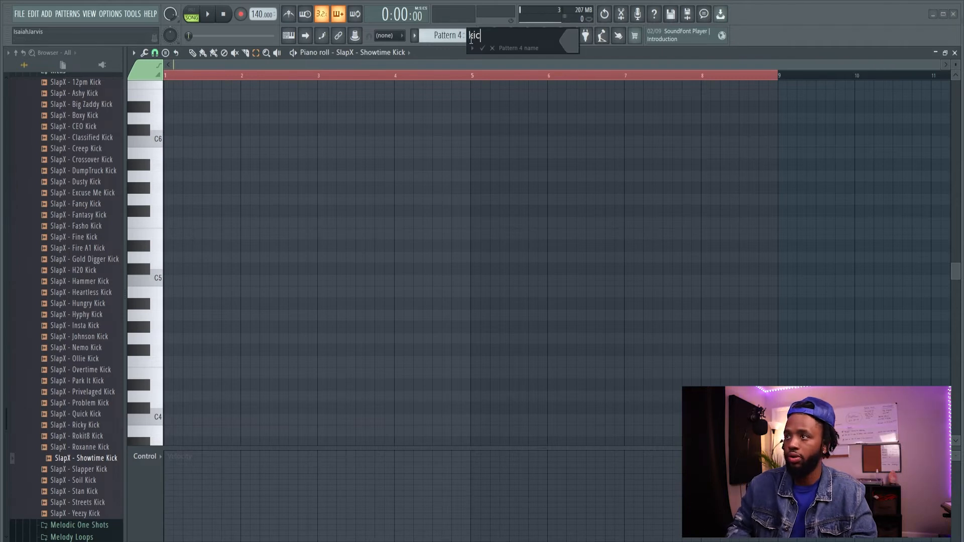
{"action": "type", "text": "k"}
{"action": "key", "text": "Return"}
{"action": "key", "text": "ctrl+v"}
{"action": "scroll", "coordinate": [599, 192], "scroll_direction": "up", "scroll_amount": 1}
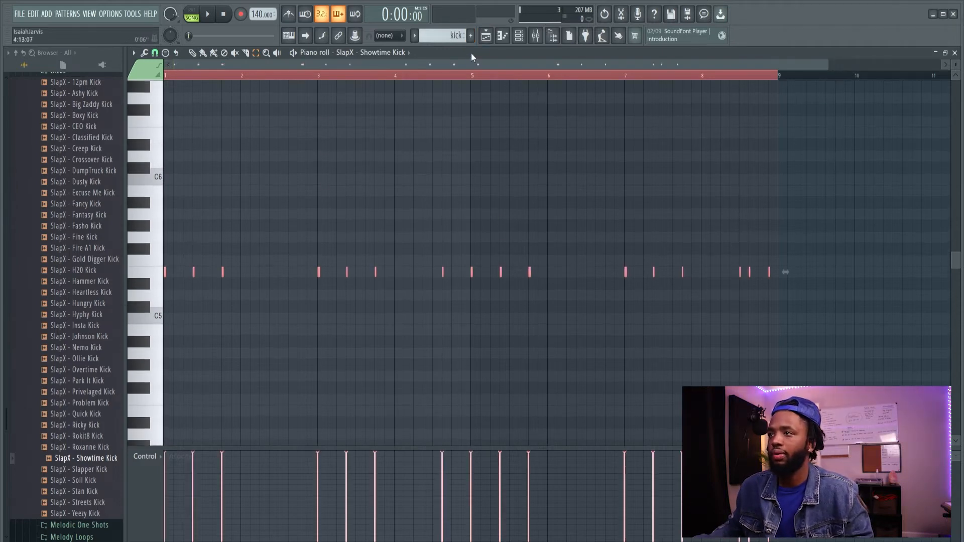
- Place the kick pattern at bar 1 on Track 5 of the playlist and start playback
{"action": "left_click", "coordinate": [486, 35]}
{"action": "key", "text": "space"}
{"action": "left_click_drag", "start_coordinate": [292, 435], "coordinate": [267, 430]}
{"action": "key", "text": "space"}
{"action": "key", "text": "space"}
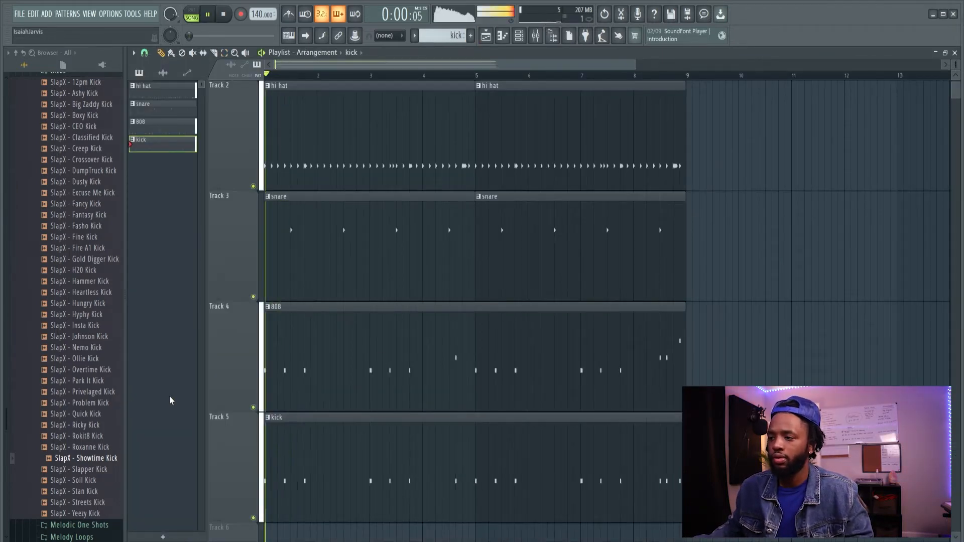
- Transpose all notes of the kick pattern down four semitones to C5 during playback
{"action": "double_click", "coordinate": [486, 510]}
{"action": "key", "text": "shift+Down"}
{"action": "key", "text": "shift+Down"}
{"action": "key", "text": "shift+Down"}
{"action": "key", "text": "shift+Down"}
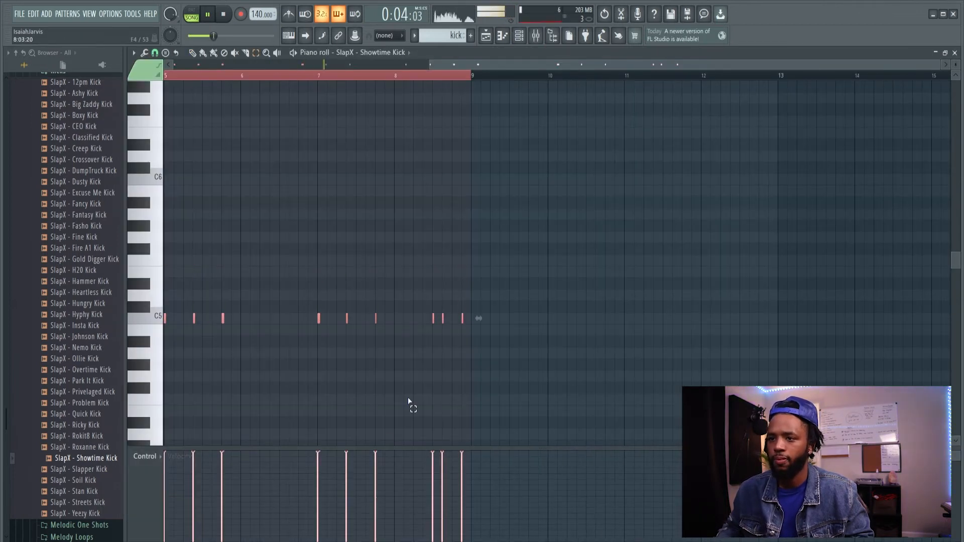
{"action": "scroll", "coordinate": [421, 216], "scroll_direction": "down", "scroll_amount": 3}
{"action": "scroll", "coordinate": [391, 196], "scroll_direction": "up", "scroll_amount": 3}
{"action": "left_click_drag", "start_coordinate": [354, 183], "coordinate": [784, 177]}
- Switch a Fruity Limiter on the 808 mixer track to compressor mode and set its sidechain input to 1
{"action": "left_click", "coordinate": [485, 38]}
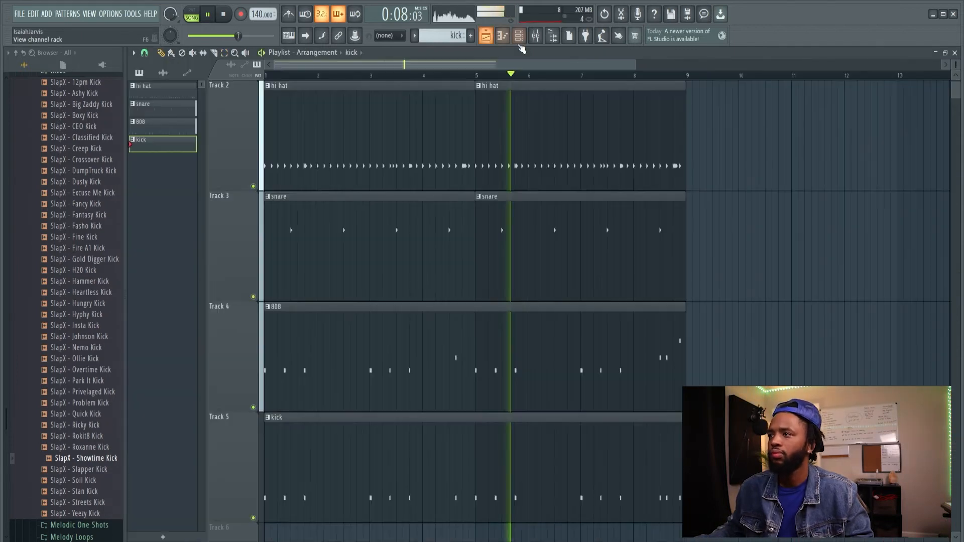
{"action": "left_click", "coordinate": [521, 40]}
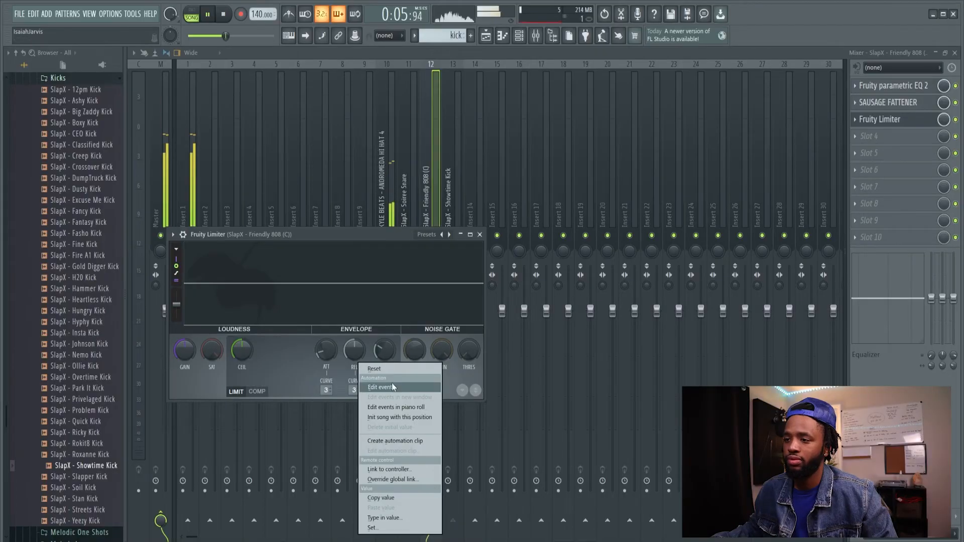
{"action": "left_click", "coordinate": [355, 389]}
{"action": "right_click", "coordinate": [355, 389]}
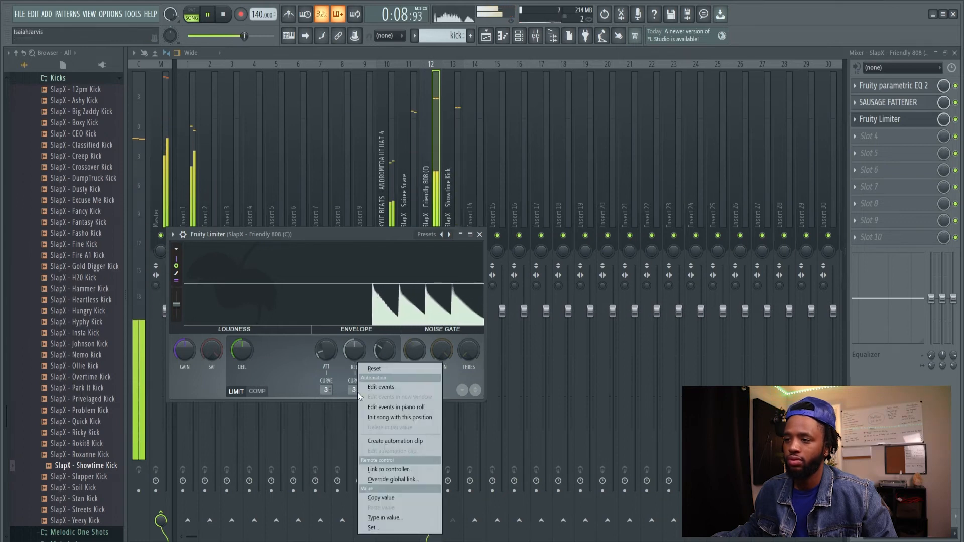
{"action": "left_click", "coordinate": [257, 391]}
{"action": "right_click", "coordinate": [355, 390]}
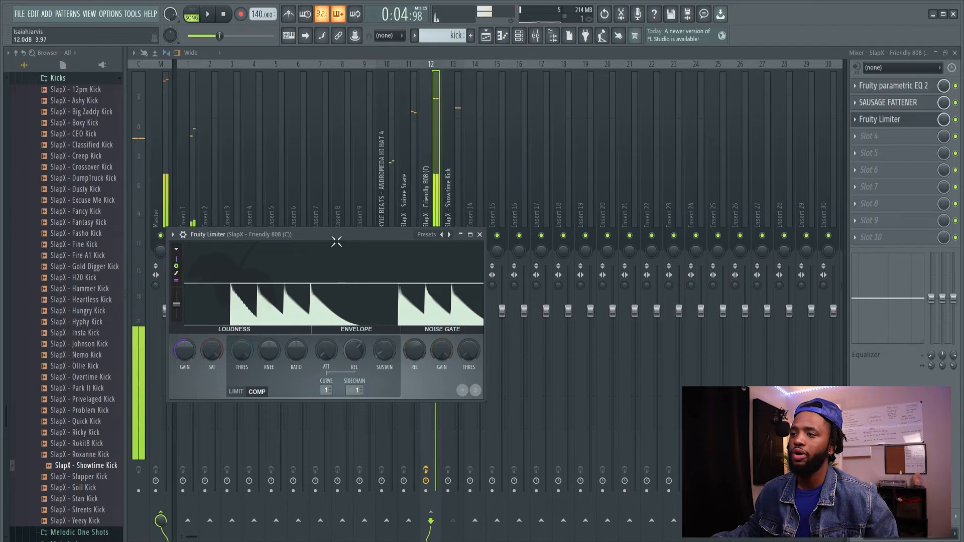
- Move the Fruity Limiter window aside and sidechain the Showtime Kick mixer track to the Friendly 808 track
{"action": "left_click_drag", "start_coordinate": [327, 235], "coordinate": [707, 156]}
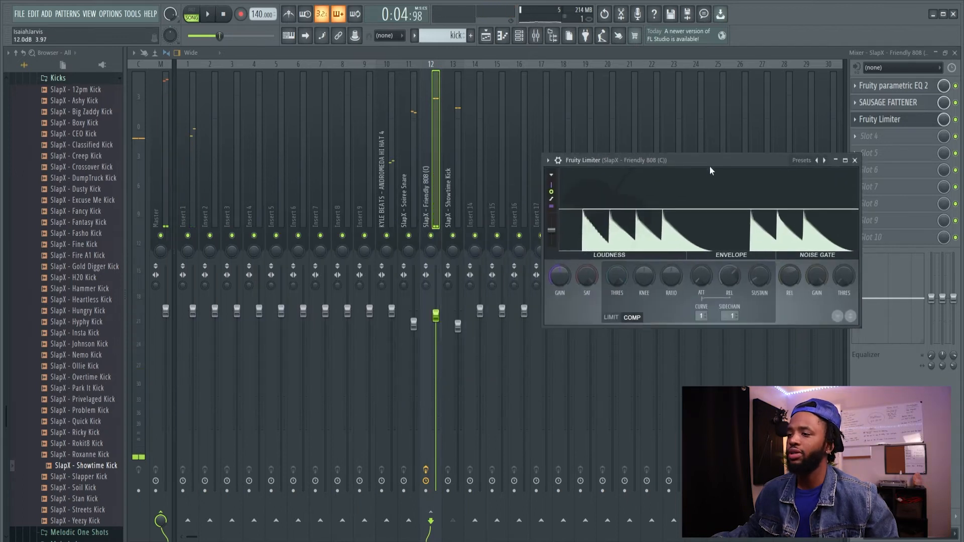
{"action": "left_click", "coordinate": [454, 281]}
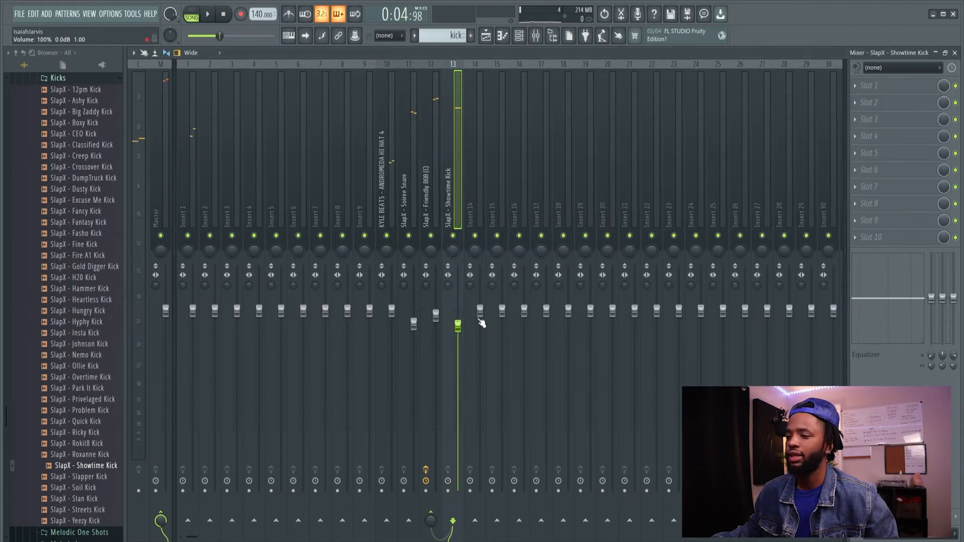
{"action": "right_click", "coordinate": [429, 517]}
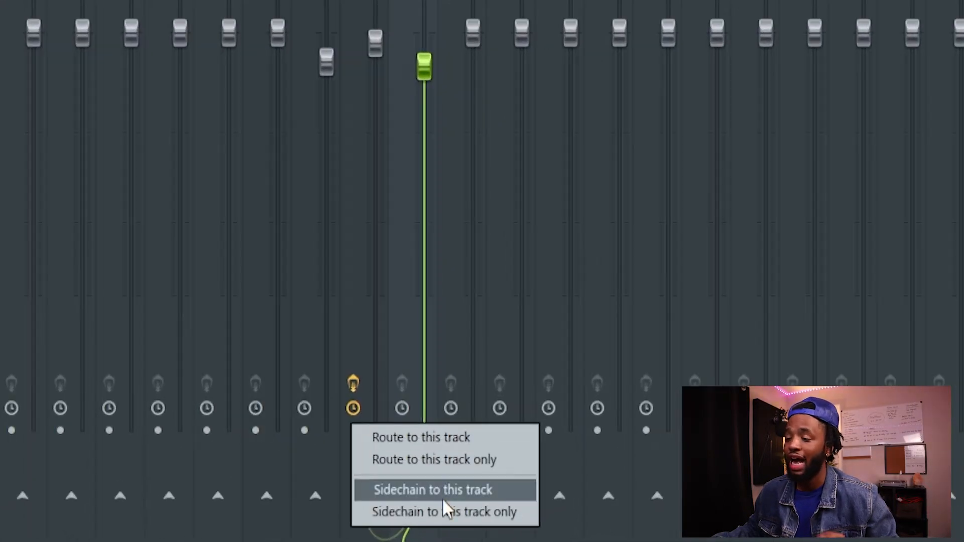
{"action": "left_click", "coordinate": [431, 459]}
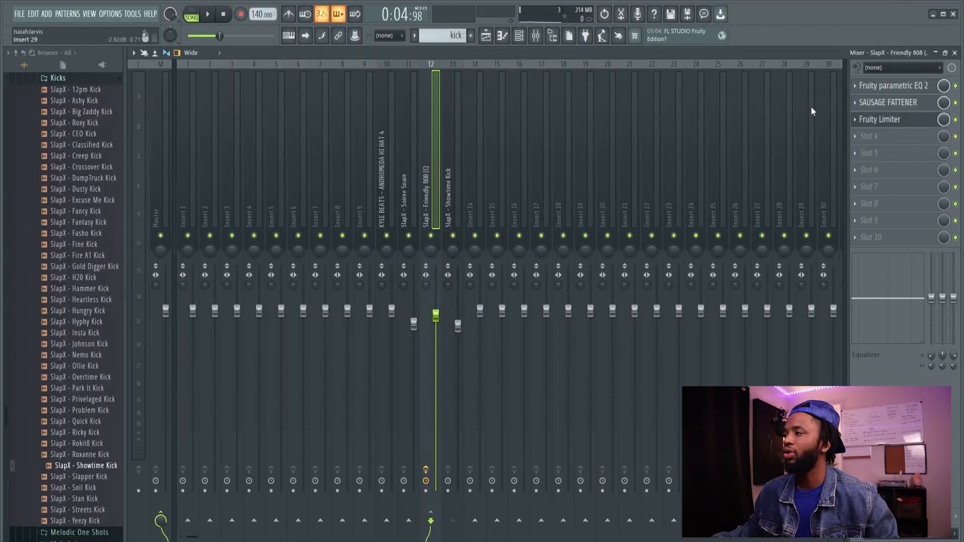
- Reopen the Friendly 808's Fruity Limiter, compare its limiter and compressor modes, and choose SlapX - Showtime Kick as the compressor's sidechain source
{"action": "left_click", "coordinate": [878, 120]}
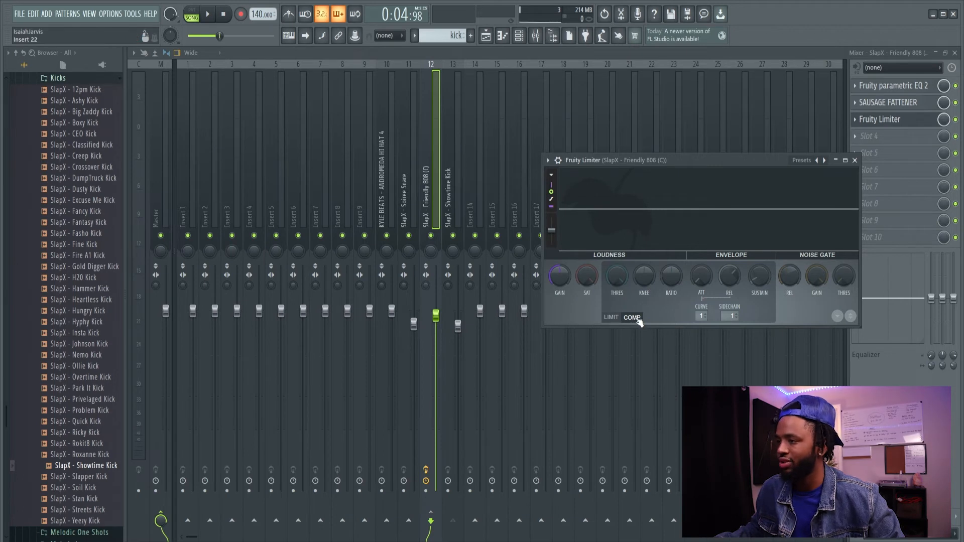
{"action": "left_click", "coordinate": [611, 318]}
{"action": "left_click_drag", "start_coordinate": [611, 157], "coordinate": [580, 157]}
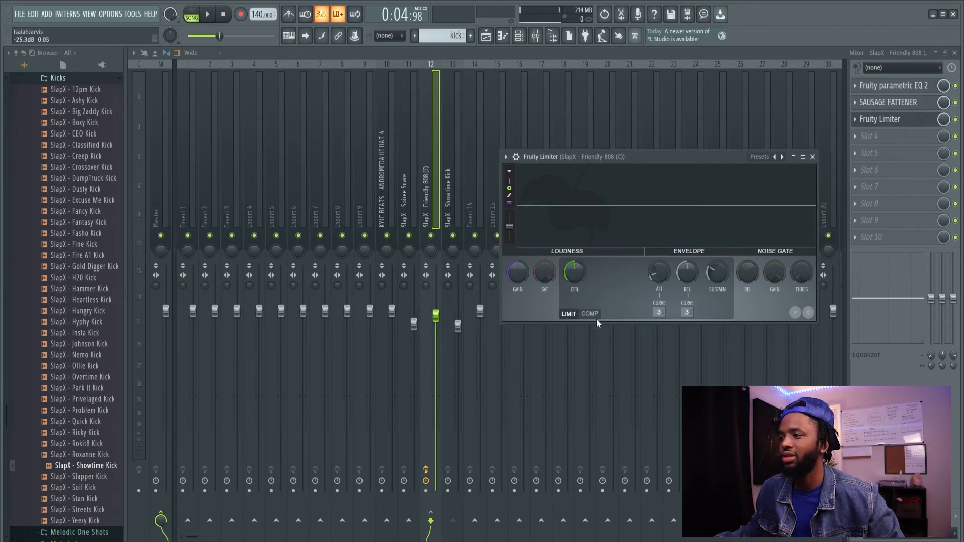
{"action": "left_click", "coordinate": [694, 314]}
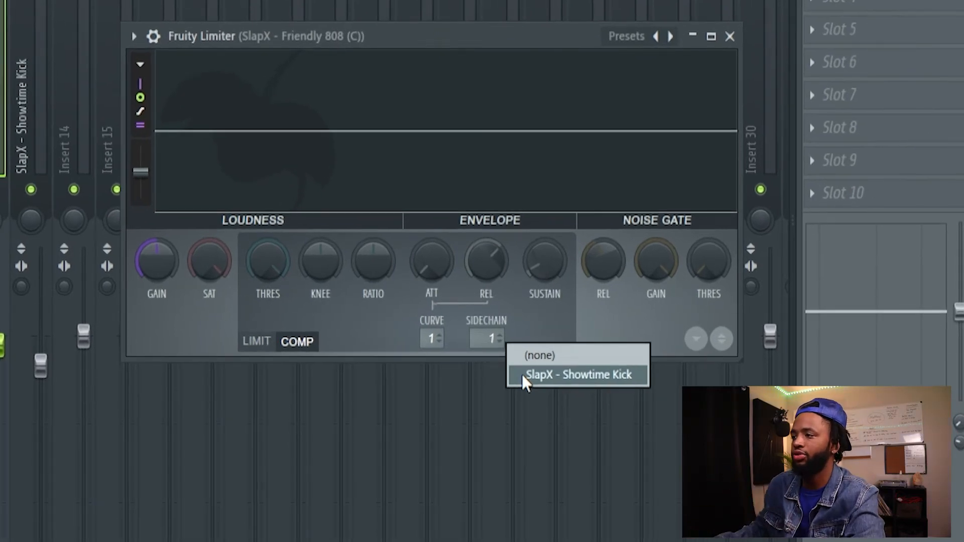
{"action": "left_click", "coordinate": [522, 375]}
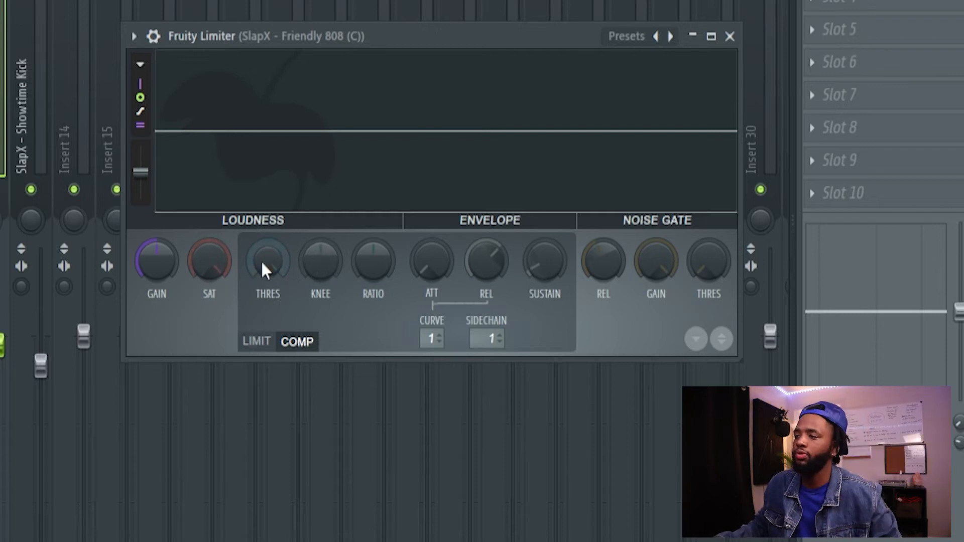
- Raise the 808 compressor's threshold to slightly past mid-range and its ratio well above centre during playback
{"action": "left_click_drag", "start_coordinate": [264, 270], "coordinate": [264, 307]}
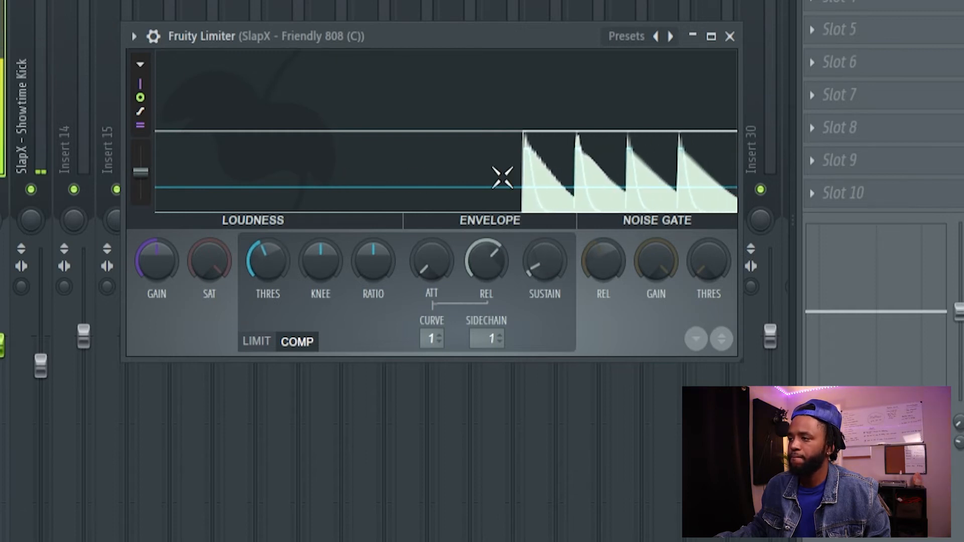
{"action": "mouse_move", "coordinate": [281, 261]}
{"action": "left_mouse_down"}
{"action": "mouse_move", "coordinate": [281, 246]}
{"action": "mouse_move", "coordinate": [282, 258]}
{"action": "left_mouse_up"}
{"action": "left_click_drag", "start_coordinate": [374, 267], "coordinate": [374, 233]}
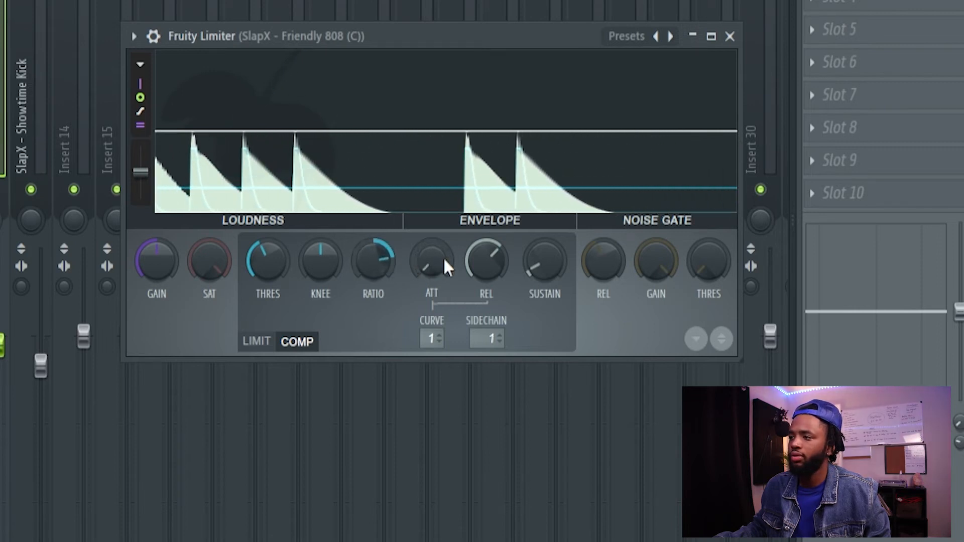
{"action": "left_click_drag", "start_coordinate": [266, 267], "coordinate": [266, 260]}
{"action": "key", "text": "space"}
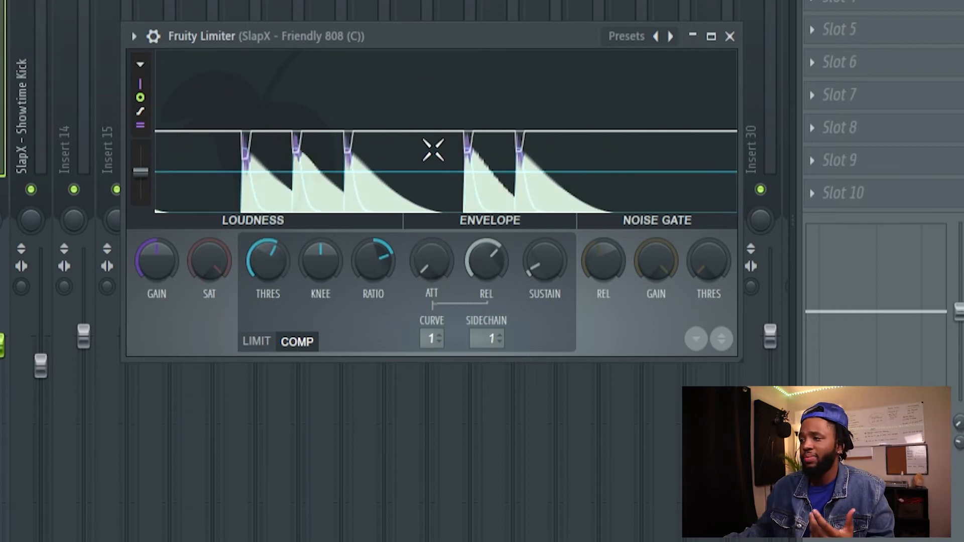
{"action": "left_click_drag", "start_coordinate": [426, 48], "coordinate": [332, 48]}
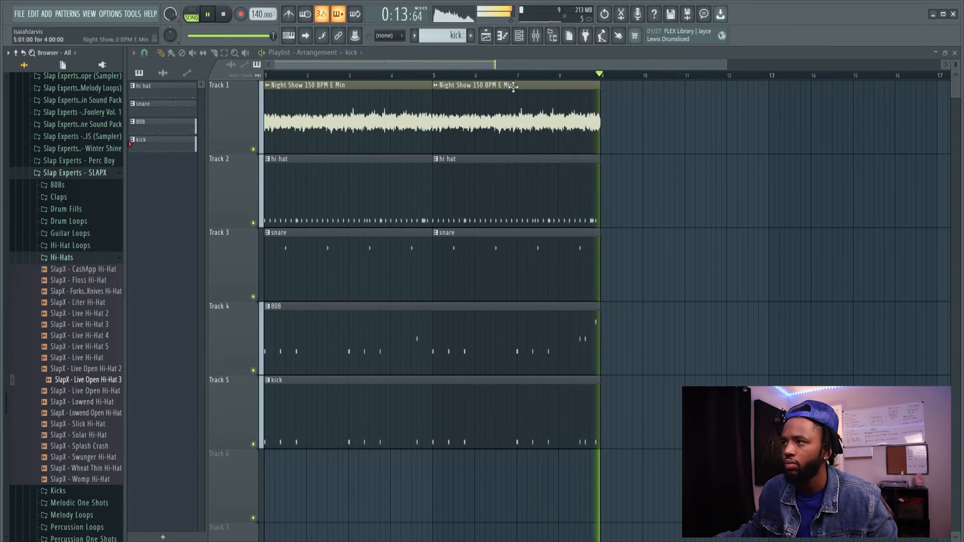
- Add the SlapX - Live Open Hi-Hat 2 sample to the channel rack and place hits on steps 5 and 37
{"action": "left_click", "coordinate": [521, 40]}
{"action": "left_click_drag", "start_coordinate": [119, 376], "coordinate": [419, 241]}
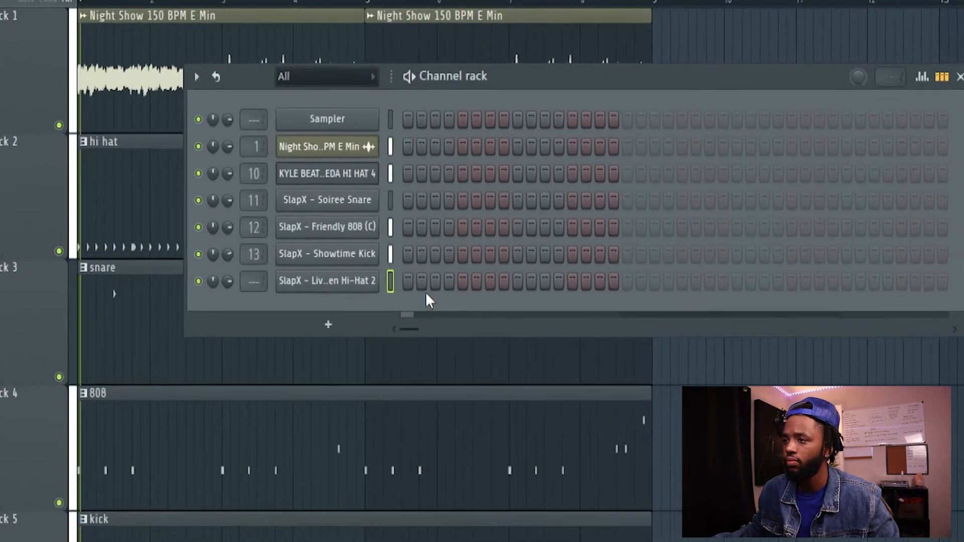
{"action": "left_click", "coordinate": [462, 282]}
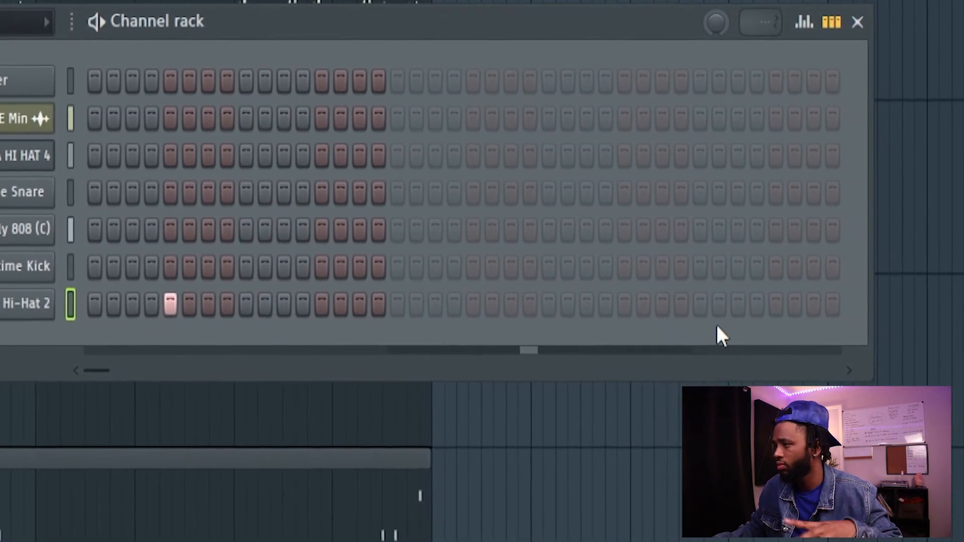
{"action": "left_click", "coordinate": [760, 307]}
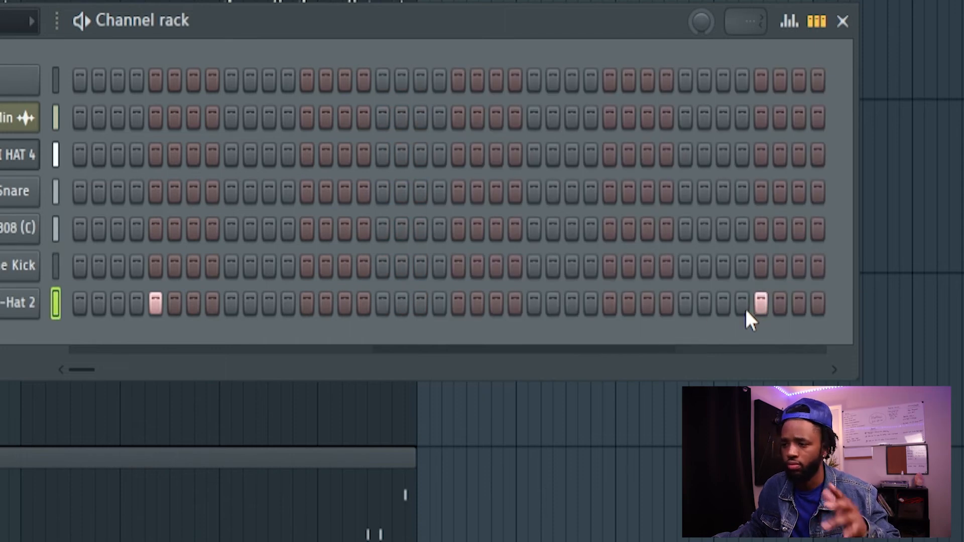
- Place the open hat pattern on Track 6 at bars 1 and 5, playing the beat, and open the mixer
{"action": "key", "text": "F6"}
{"action": "key", "text": "space"}
{"action": "left_click_drag", "start_coordinate": [388, 471], "coordinate": [431, 471]}
{"action": "right_click", "coordinate": [440, 478]}
{"action": "left_click", "coordinate": [441, 478]}
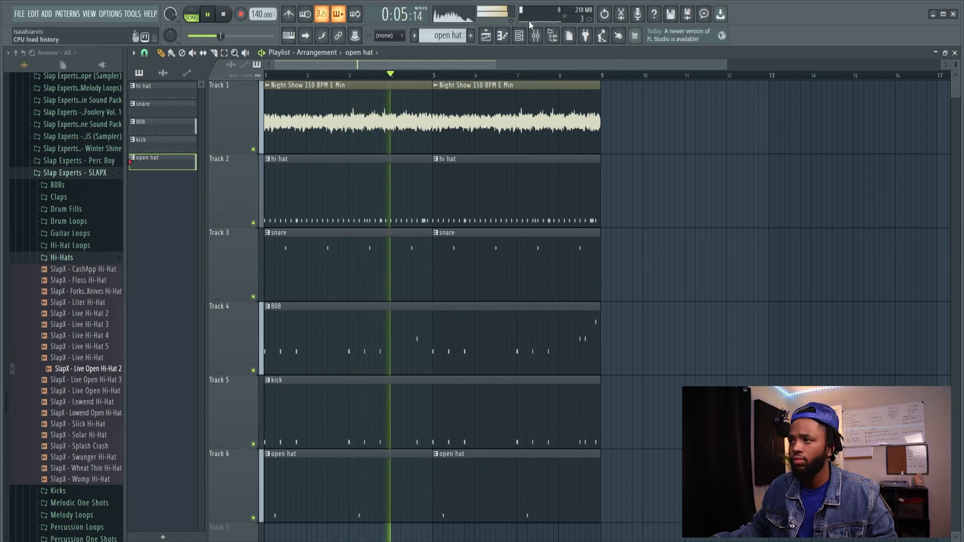
{"action": "left_click", "coordinate": [540, 38]}
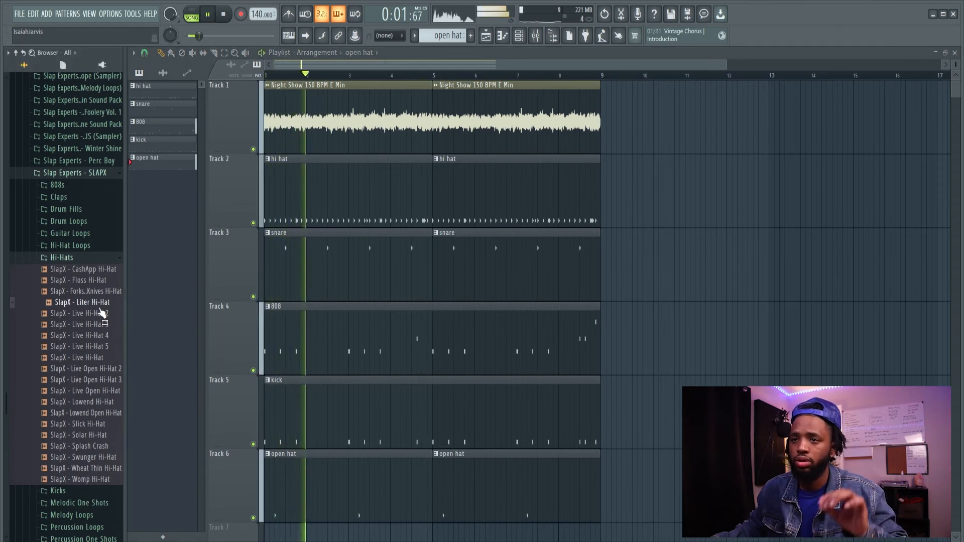
- Close the SLAPX Hi-Hats folder, stop playback and look further up the sample library for another hi-hat
{"action": "left_click", "coordinate": [88, 258]}
{"action": "scroll", "coordinate": [89, 258], "scroll_direction": "up", "scroll_amount": 4}
{"action": "key", "text": "space"}
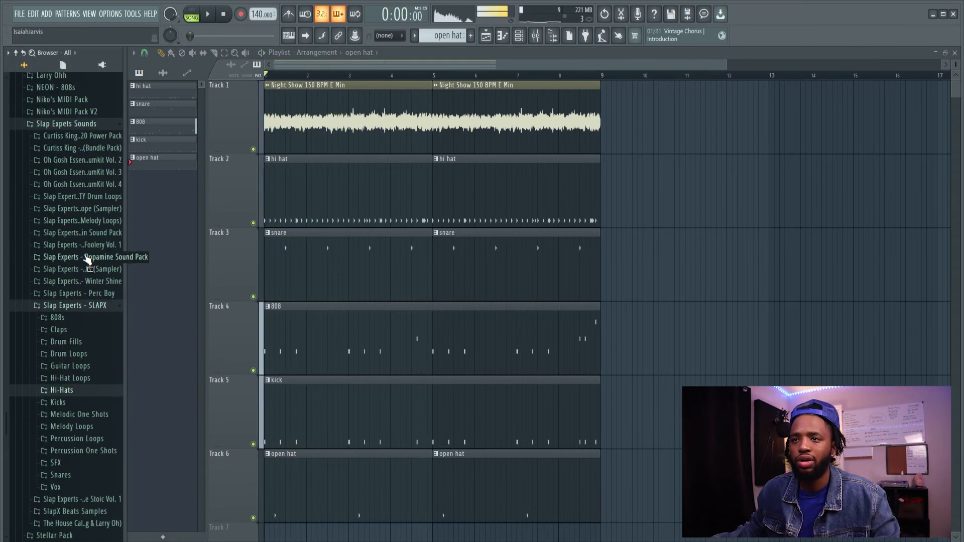
{"action": "scroll", "coordinate": [80, 148], "scroll_direction": "up", "scroll_amount": 5}
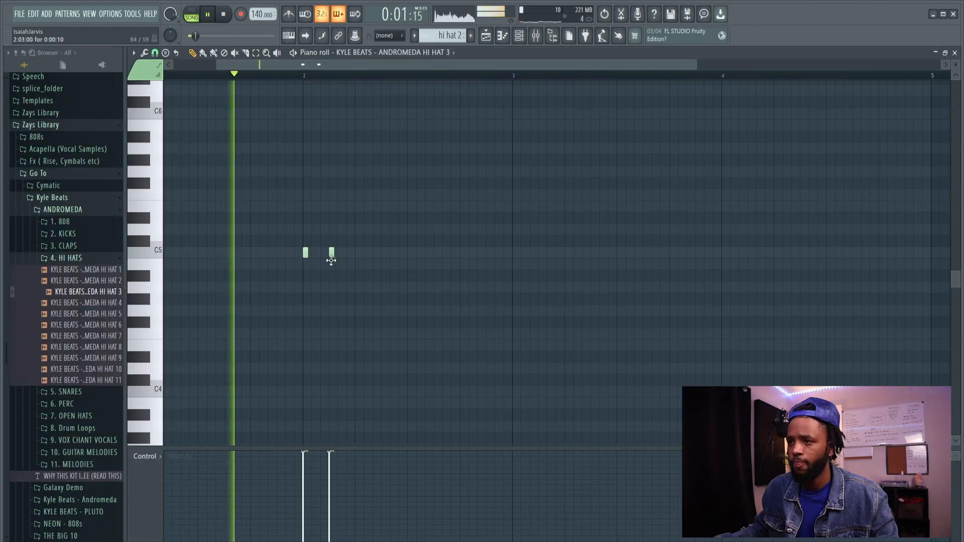
- Draw evenly spaced ANDROMEDA HI HAT 3 notes on C5 in the first half of bar 2 of the hi hat 2 pattern
{"action": "left_click", "coordinate": [357, 253]}
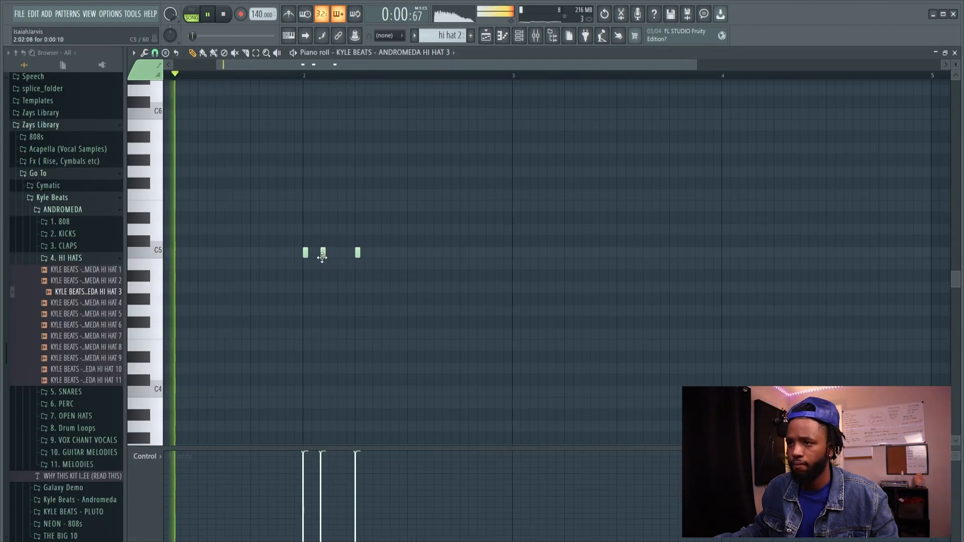
{"action": "left_click", "coordinate": [340, 253]}
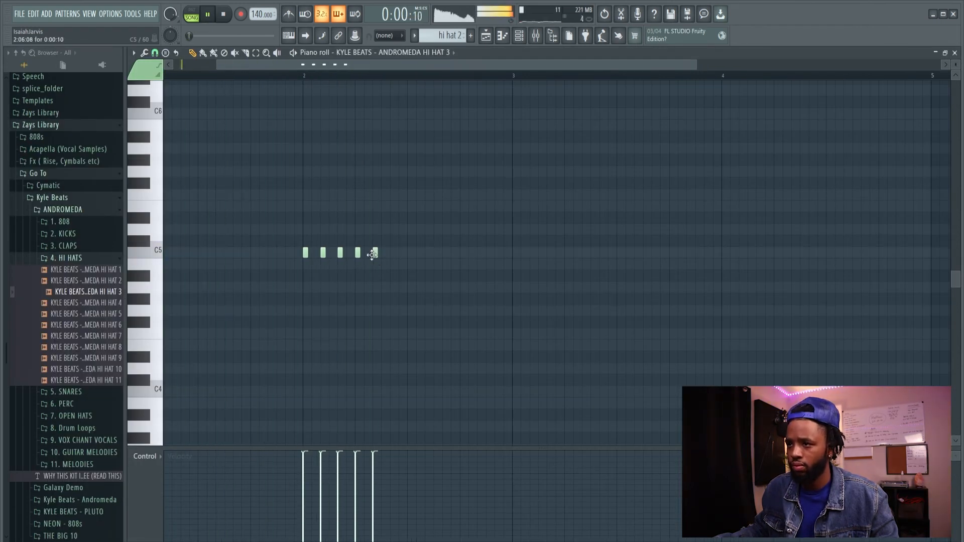
{"action": "left_click", "coordinate": [393, 253]}
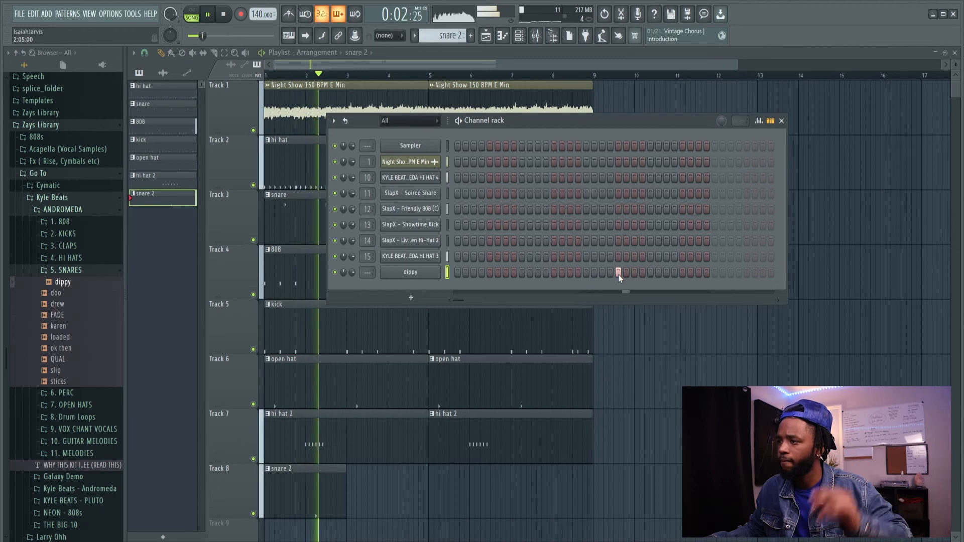
- Move the dippy snare hit of the snare 2 pattern from step 21 to step 19 and restart playback
{"action": "left_click", "coordinate": [618, 272]}
{"action": "key", "text": "space"}
{"action": "left_click", "coordinate": [616, 272]}
{"action": "left_click", "coordinate": [602, 272]}
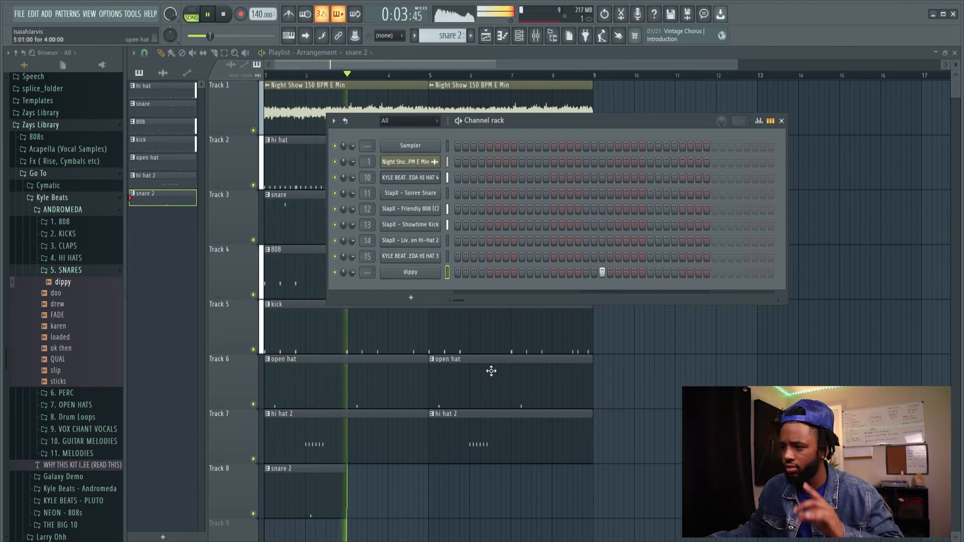
- Select all dippy snare notes, switch the piano roll's control lane to Note velocity, and return to the playlist
{"action": "key", "text": "F7"}
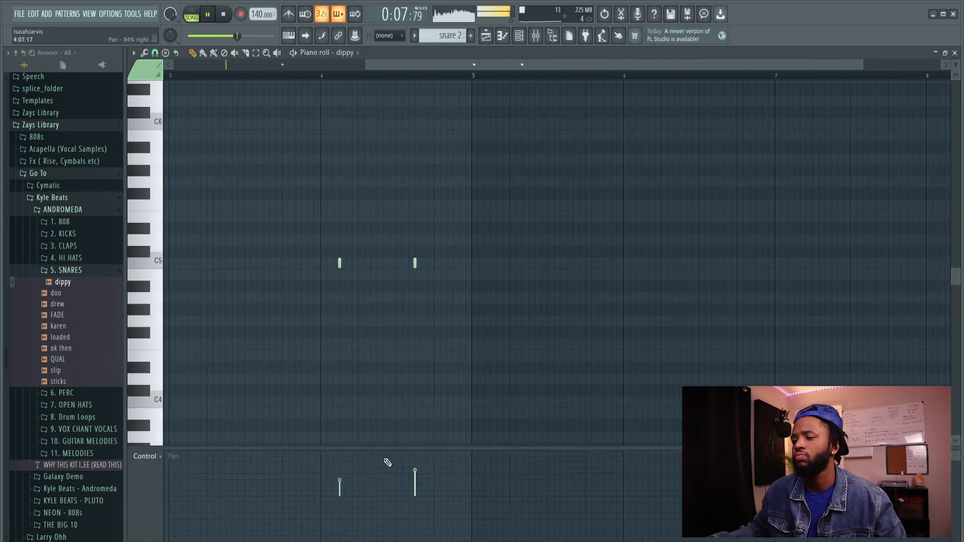
{"action": "key", "text": "ctrl+a"}
{"action": "left_click", "coordinate": [144, 455]}
{"action": "left_click", "coordinate": [221, 469]}
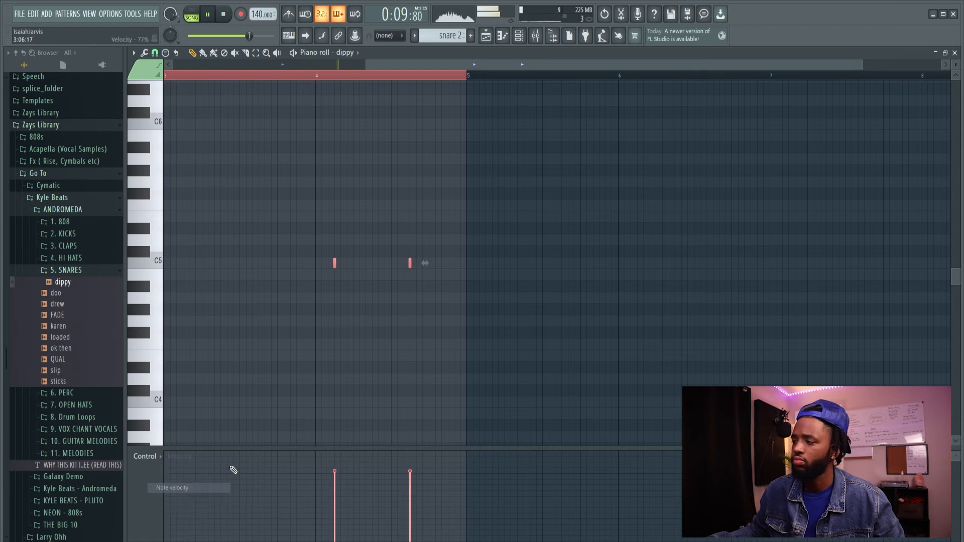
{"action": "left_click", "coordinate": [485, 35]}
{"action": "scroll", "coordinate": [371, 333], "scroll_direction": "down", "scroll_amount": 2}
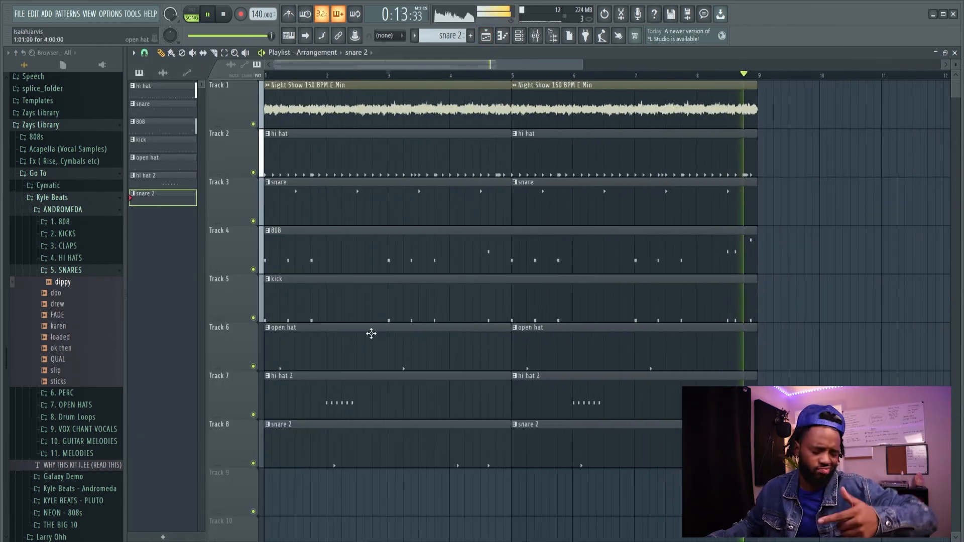